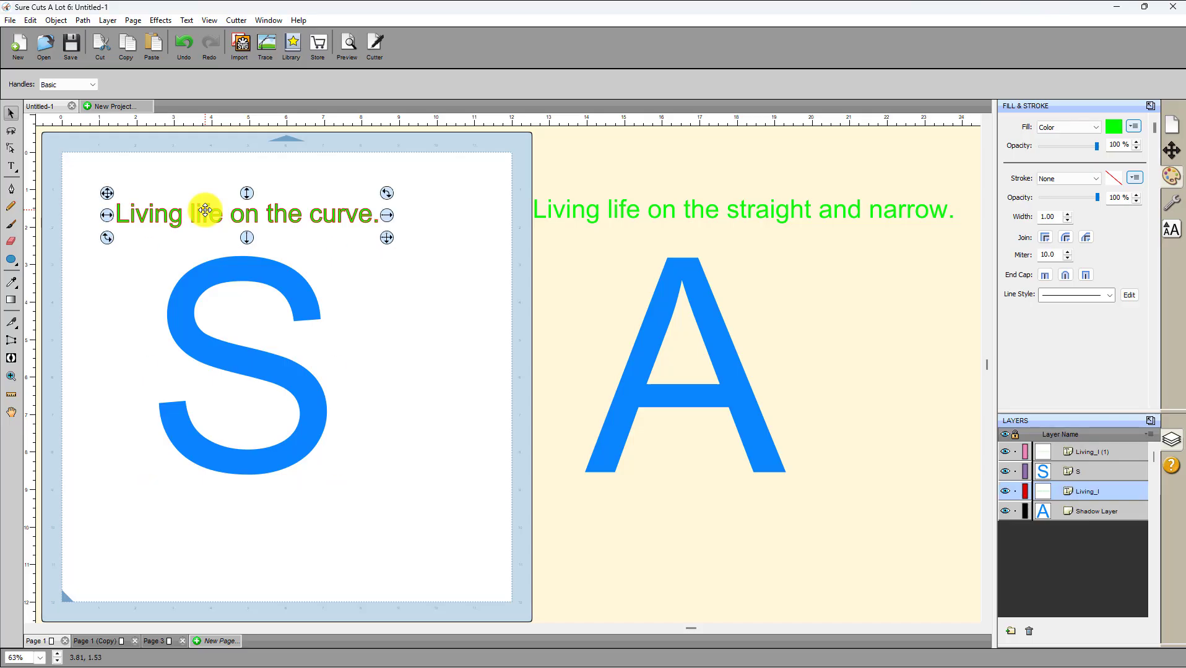
# - Nudge the "Living life on the curve." text up and to the right, and the blue S slightly upward
pyautogui.moveTo(205, 212); pyautogui.dragTo(212, 208)
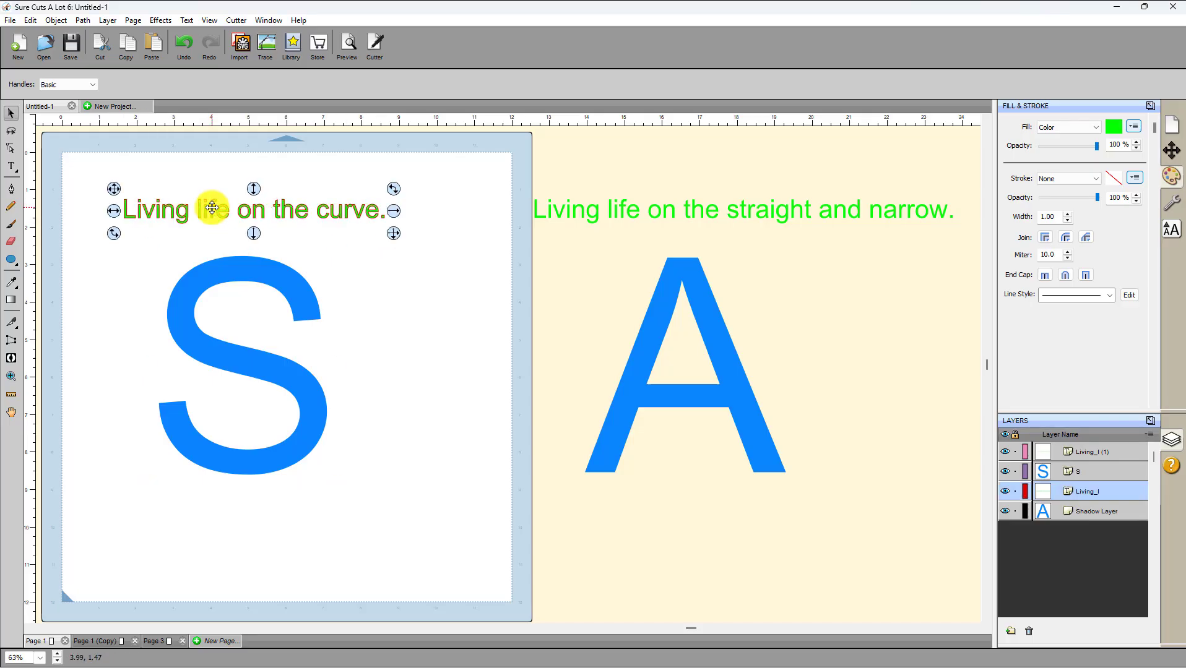
pyautogui.click(102, 270)
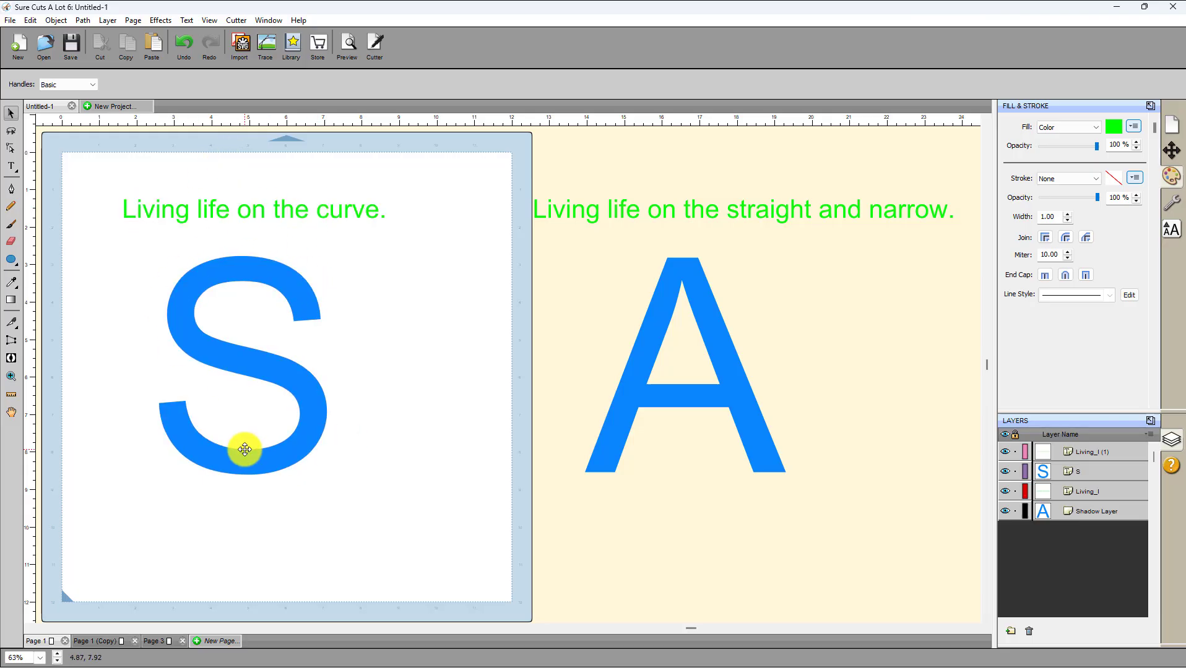
pyautogui.moveTo(251, 273); pyautogui.dragTo(256, 265)
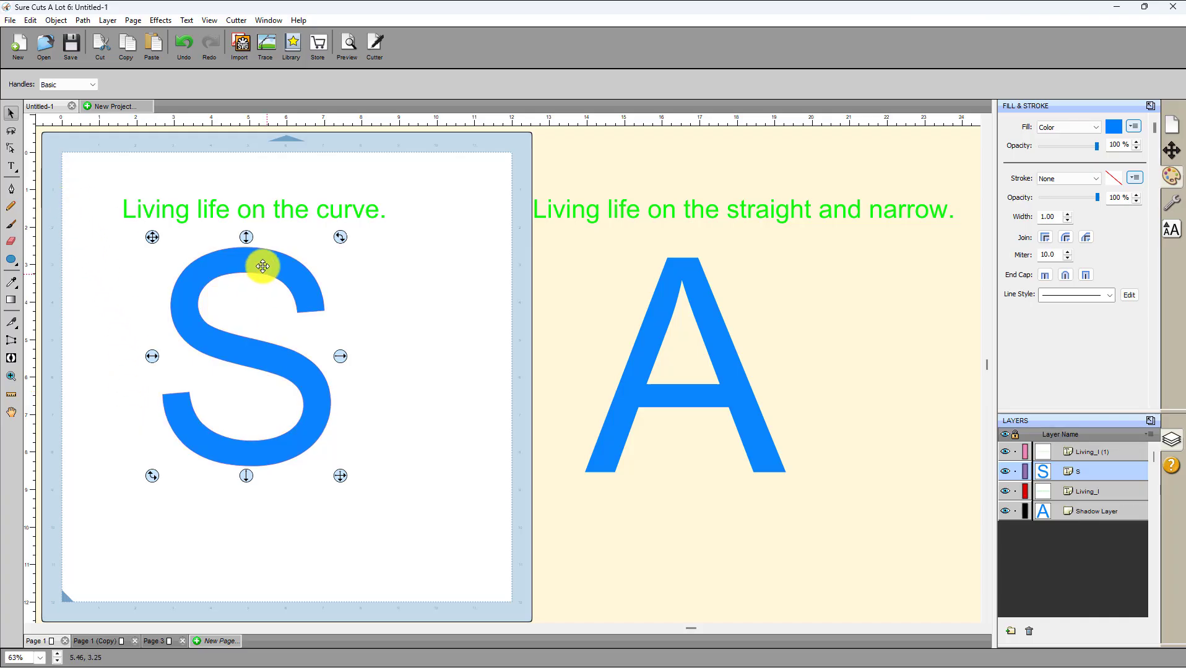
# - Try to display the edit points of the blue S with the Shape Edit tool
pyautogui.click(10, 151)
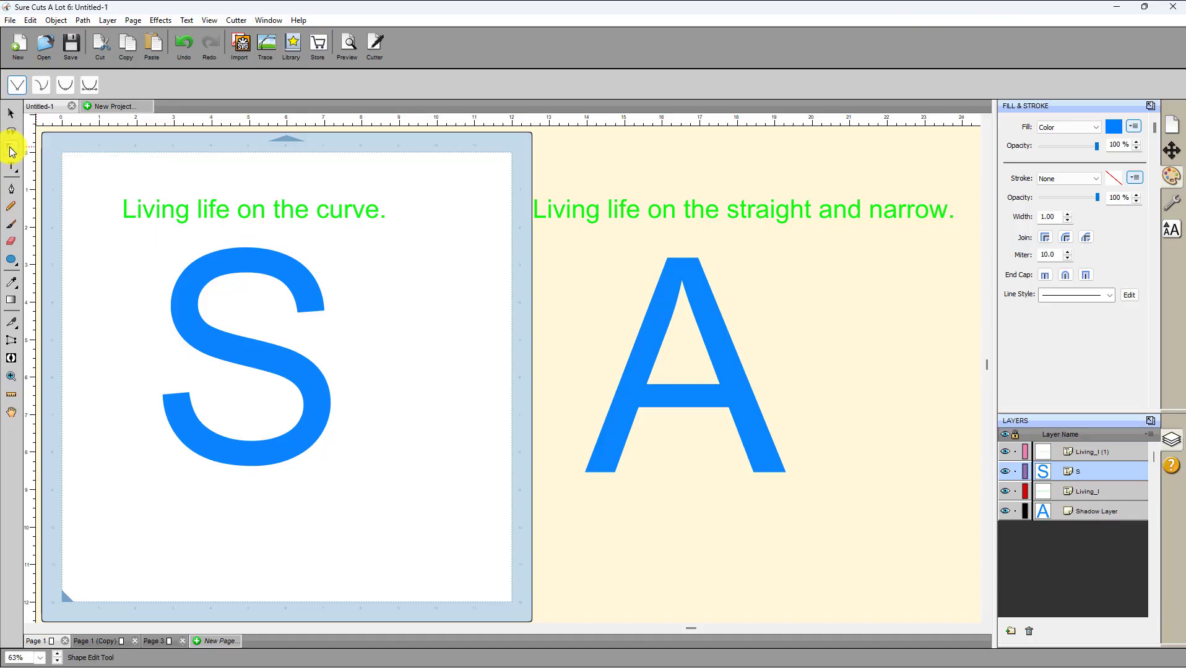
pyautogui.click(195, 282)
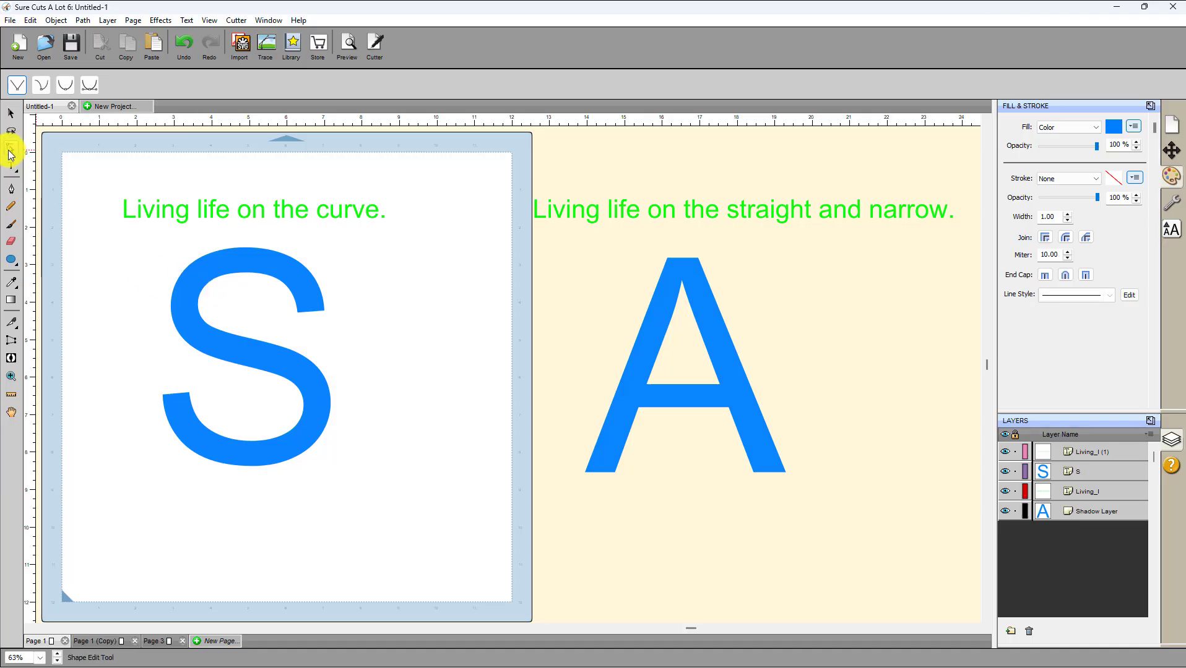
pyautogui.click(186, 300)
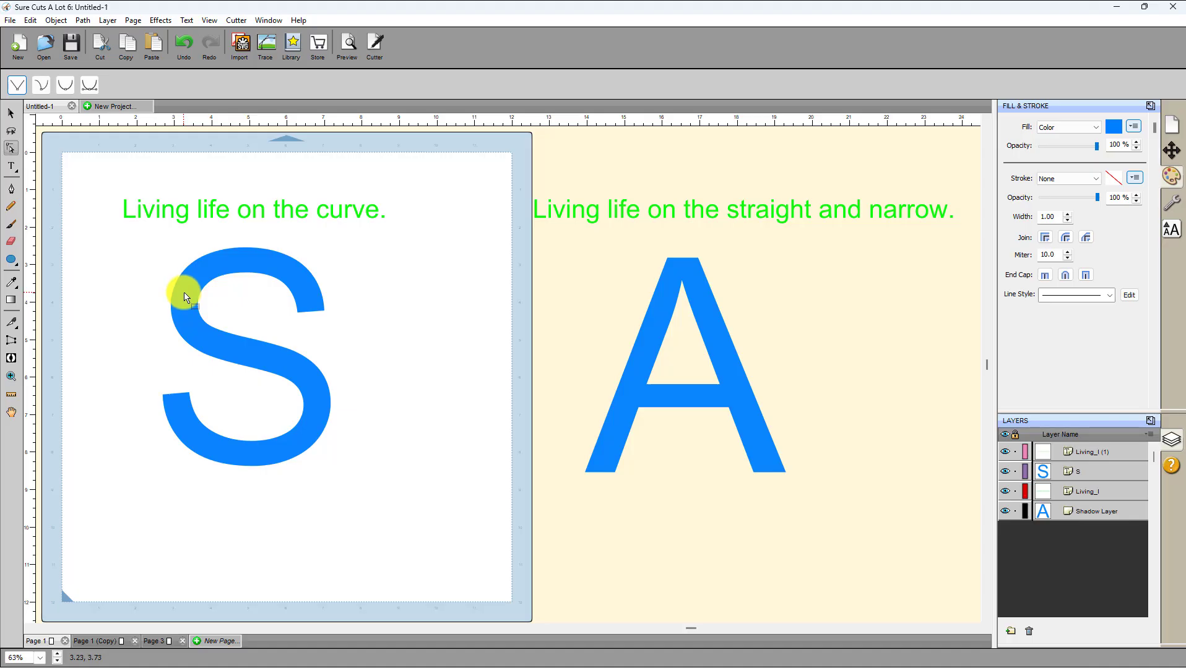
# - Break apart the blue letter S
pyautogui.click(12, 115)
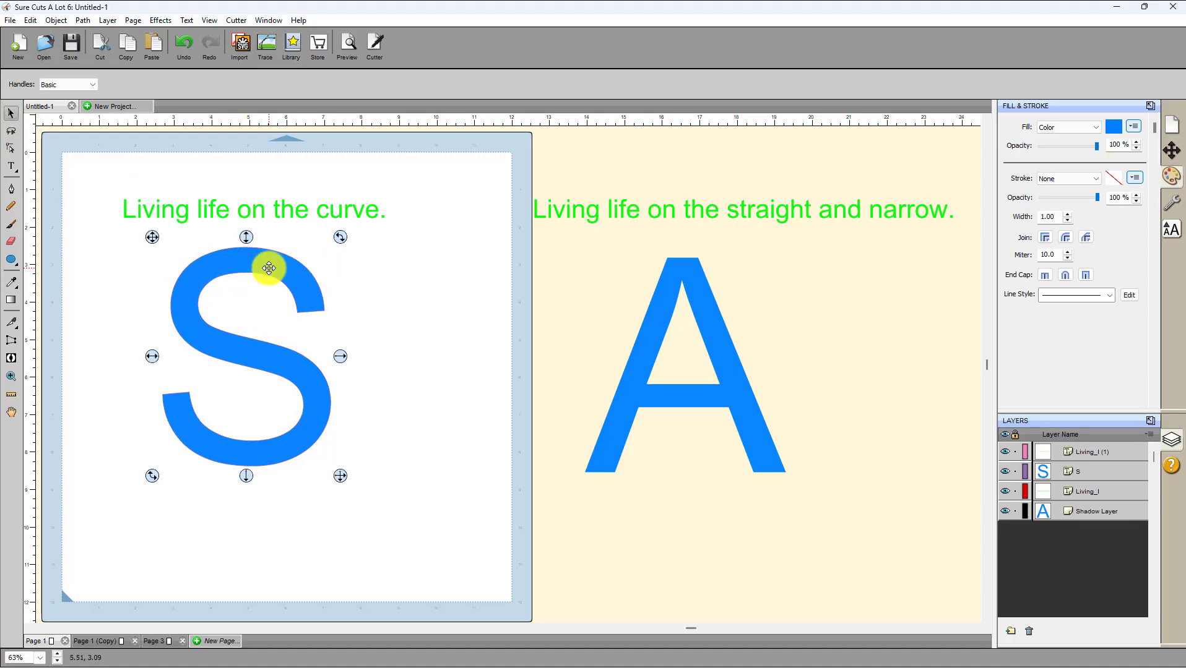
pyautogui.click(70, 23)
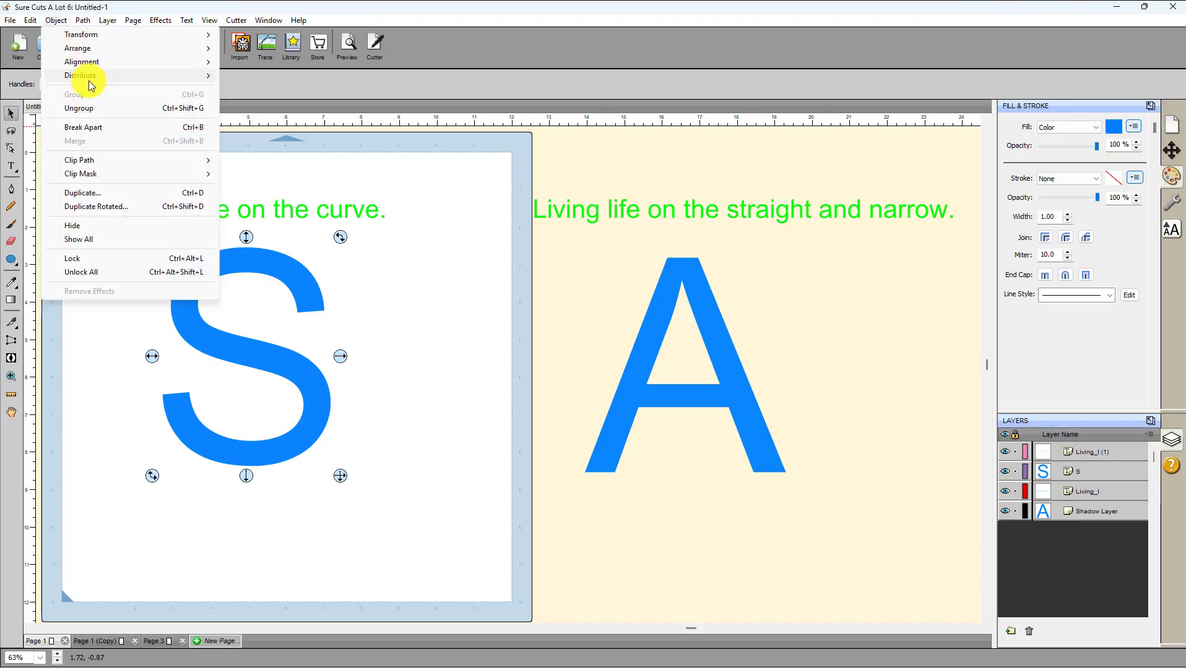
pyautogui.click(70, 126)
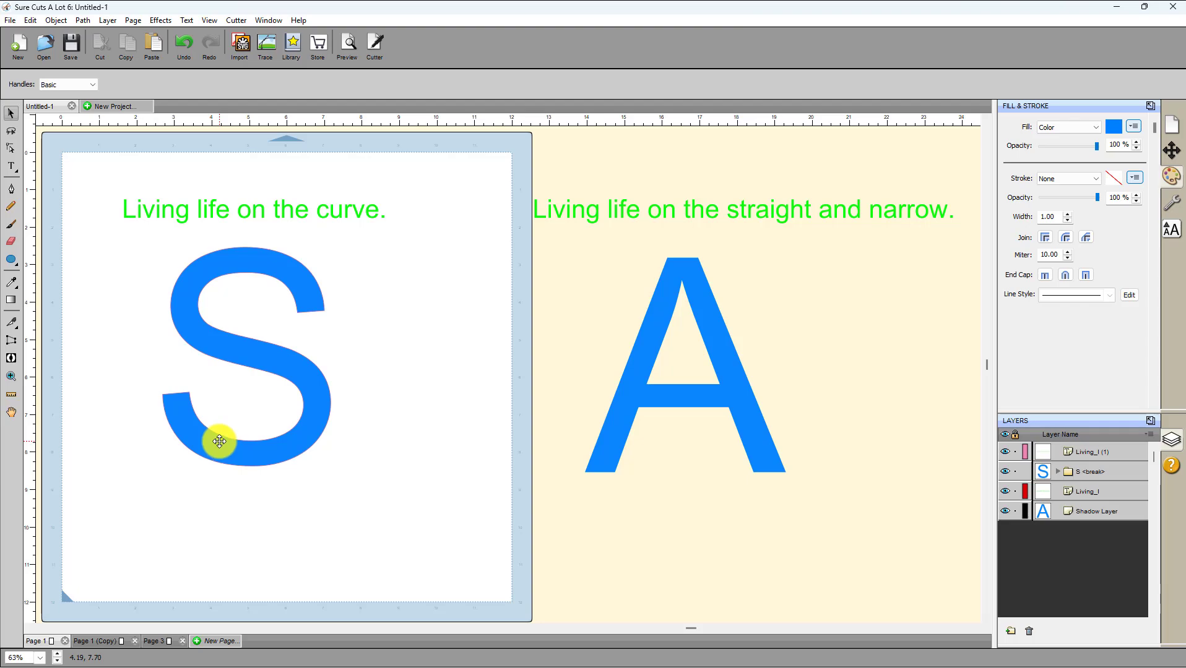
# - Display the edit points along the outline of the broken-apart S, and return to the Selection tool
pyautogui.click(10, 153)
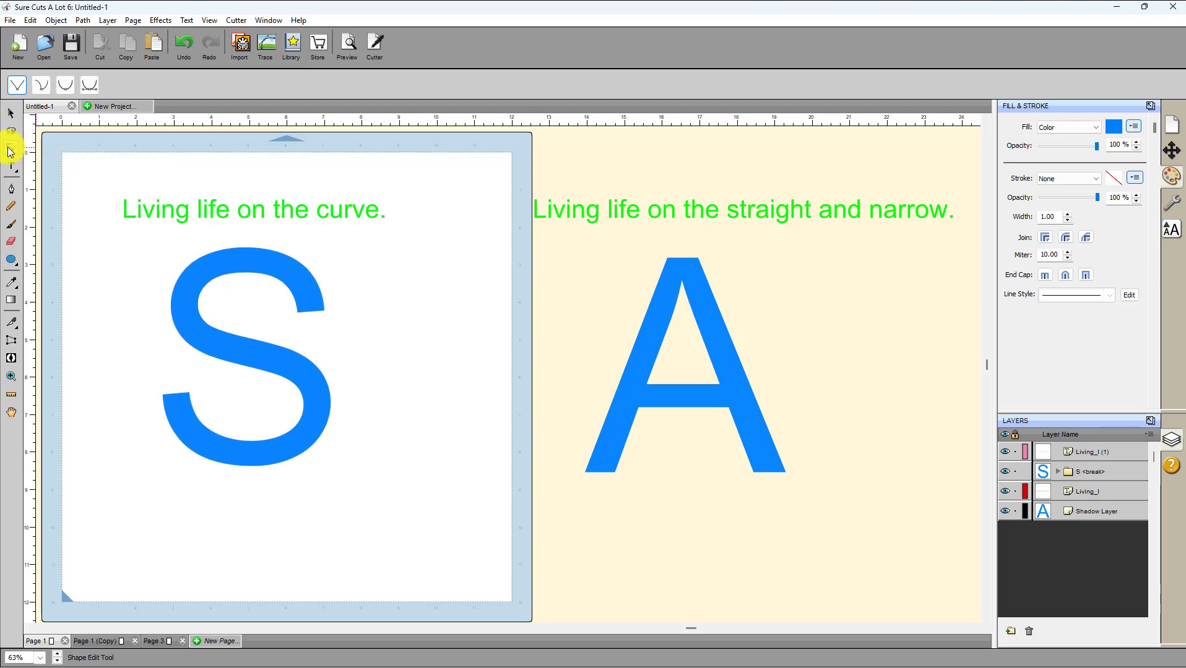
pyautogui.click(187, 300)
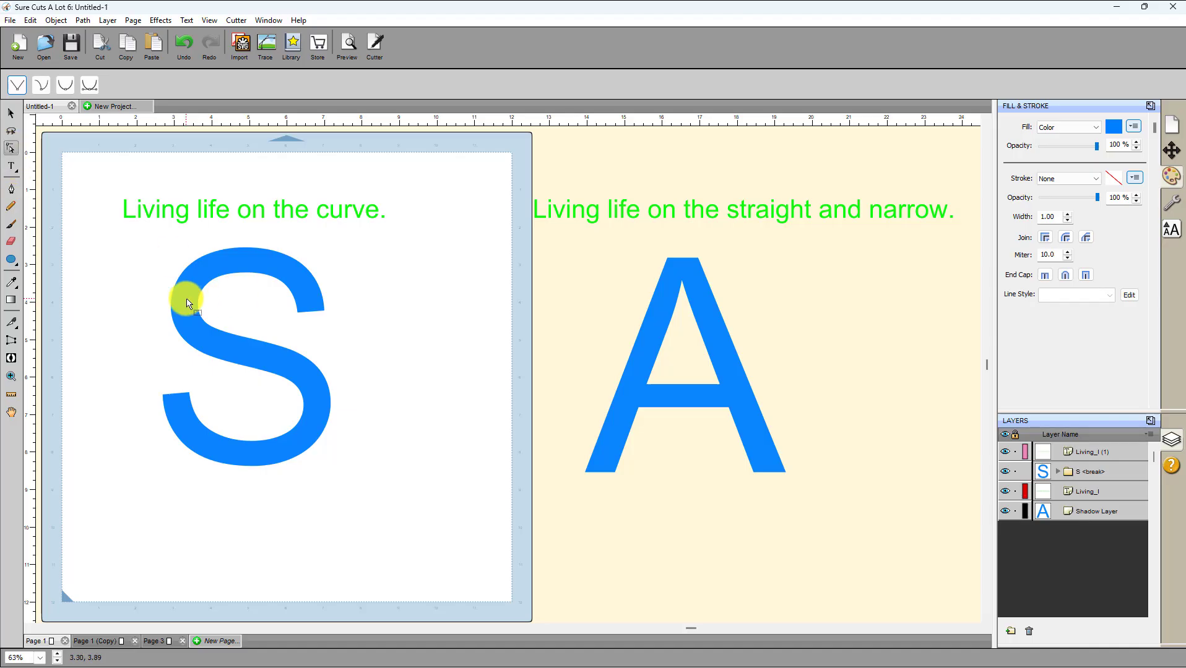
pyautogui.click(267, 299)
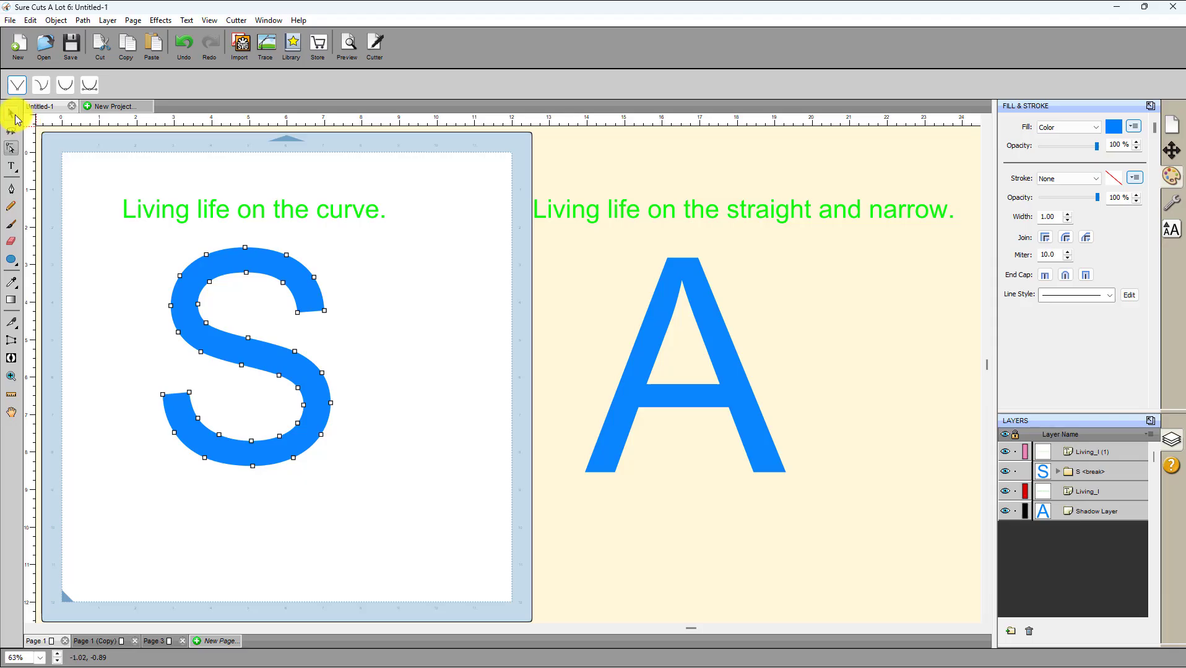
pyautogui.click(10, 115)
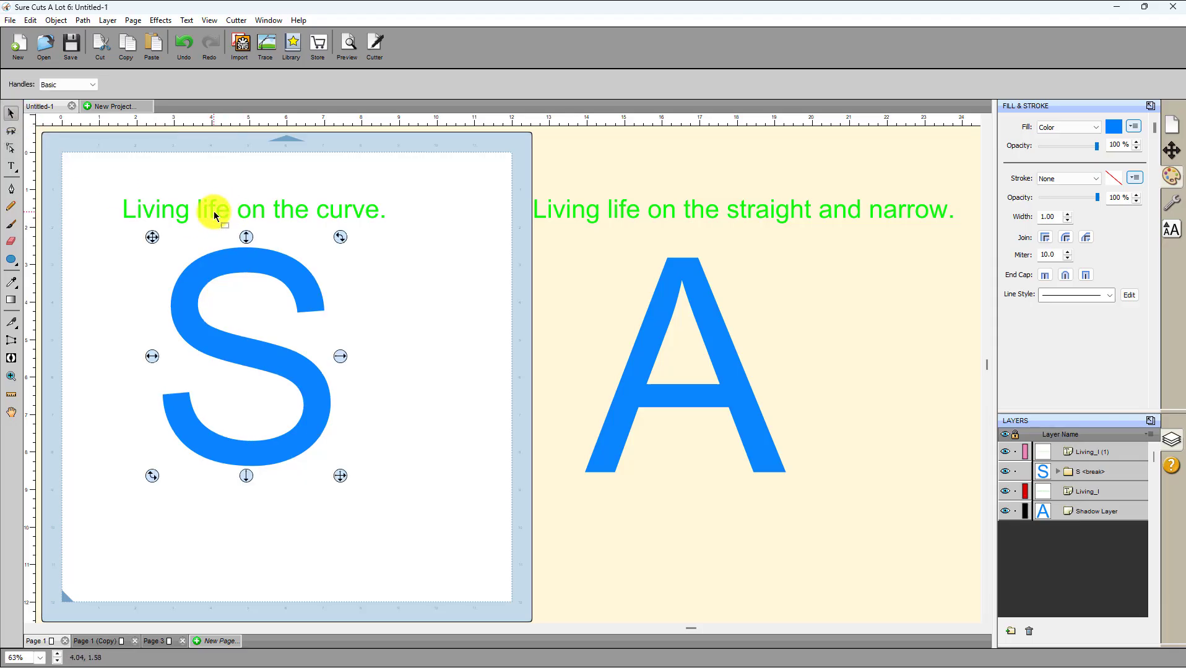
# - Float the Layers panel over the mat and make it taller
pyautogui.click(1150, 418)
pyautogui.moveTo(614, 246); pyautogui.dragTo(529, 167)
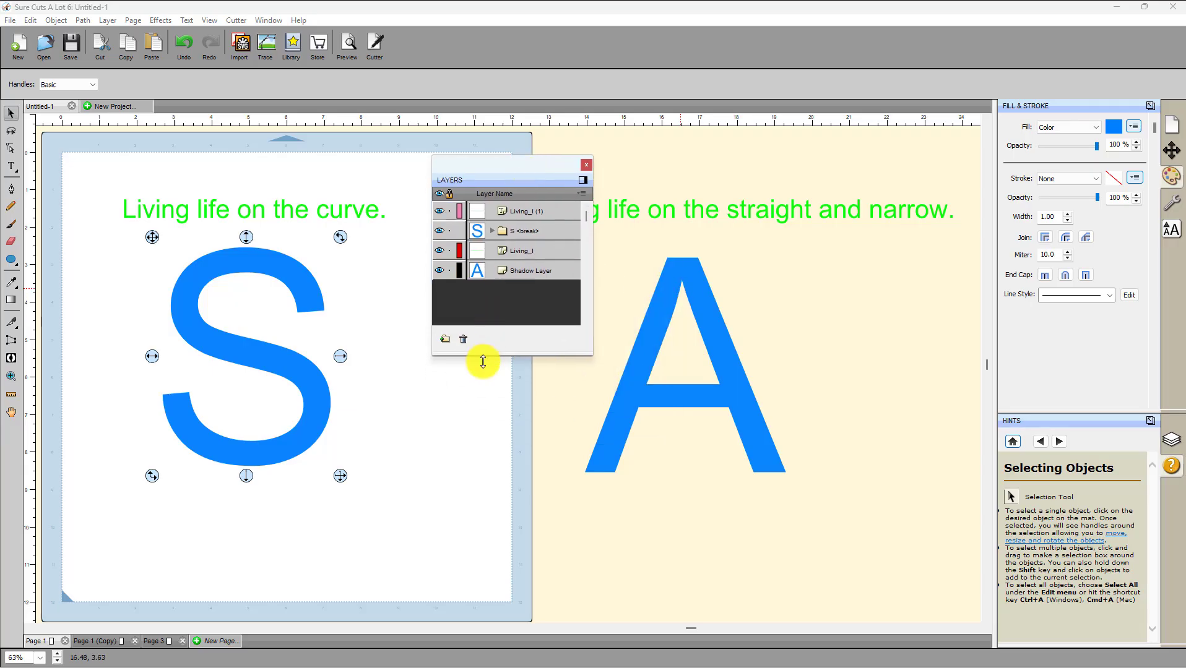
pyautogui.moveTo(495, 359); pyautogui.dragTo(490, 512)
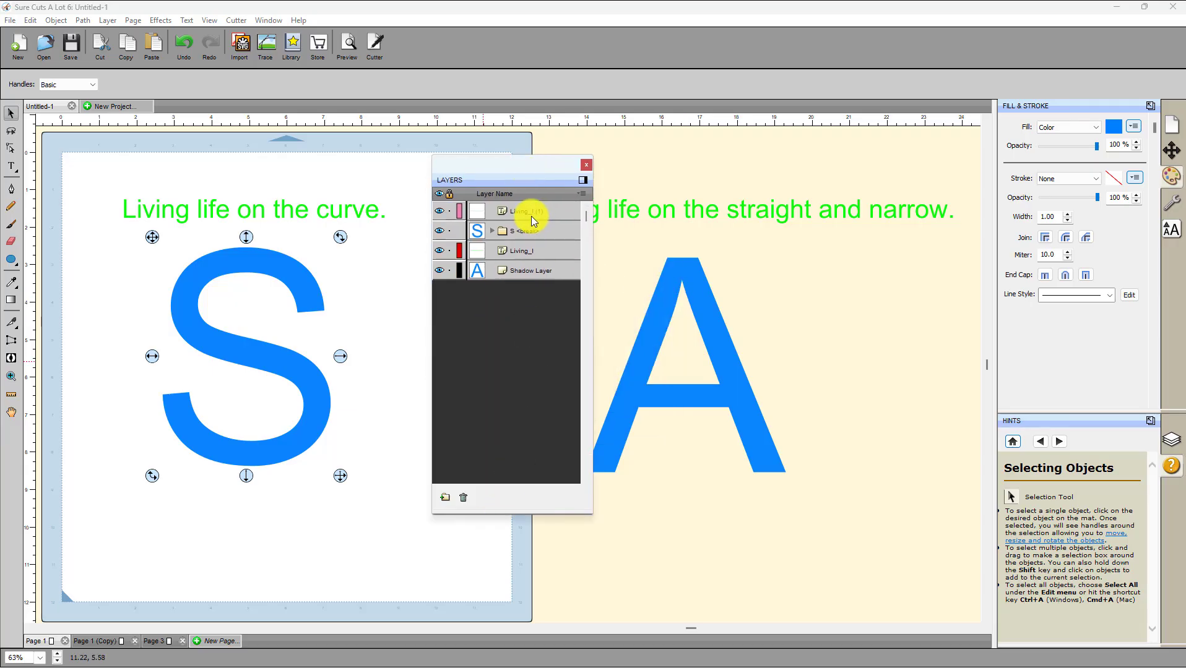
# - Move the layer of the "Living life on the curve." text to the top of the layer order, above the S
pyautogui.click(516, 214)
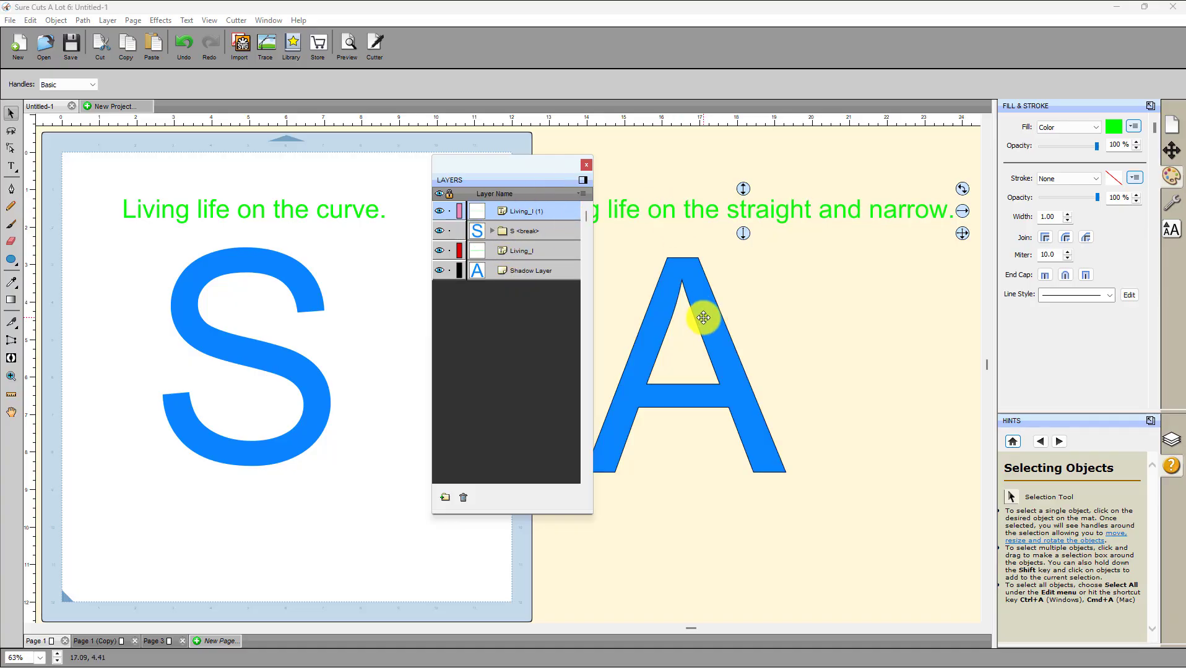
pyautogui.click(517, 257)
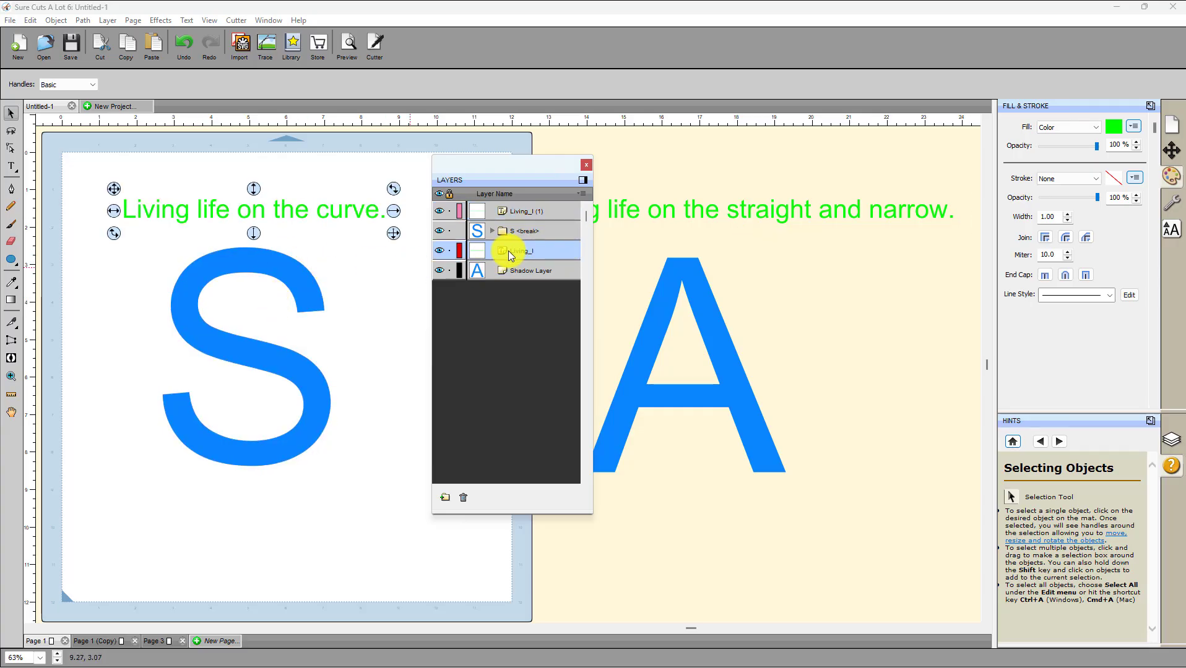
pyautogui.moveTo(514, 237); pyautogui.dragTo(503, 204)
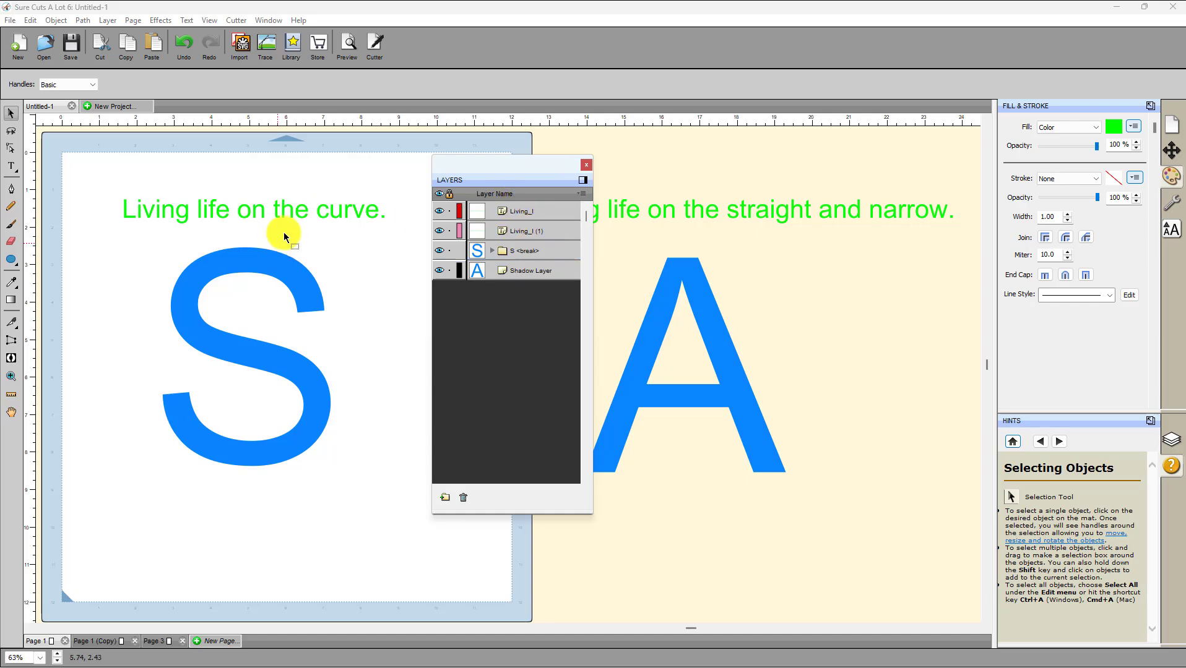
pyautogui.click(518, 211)
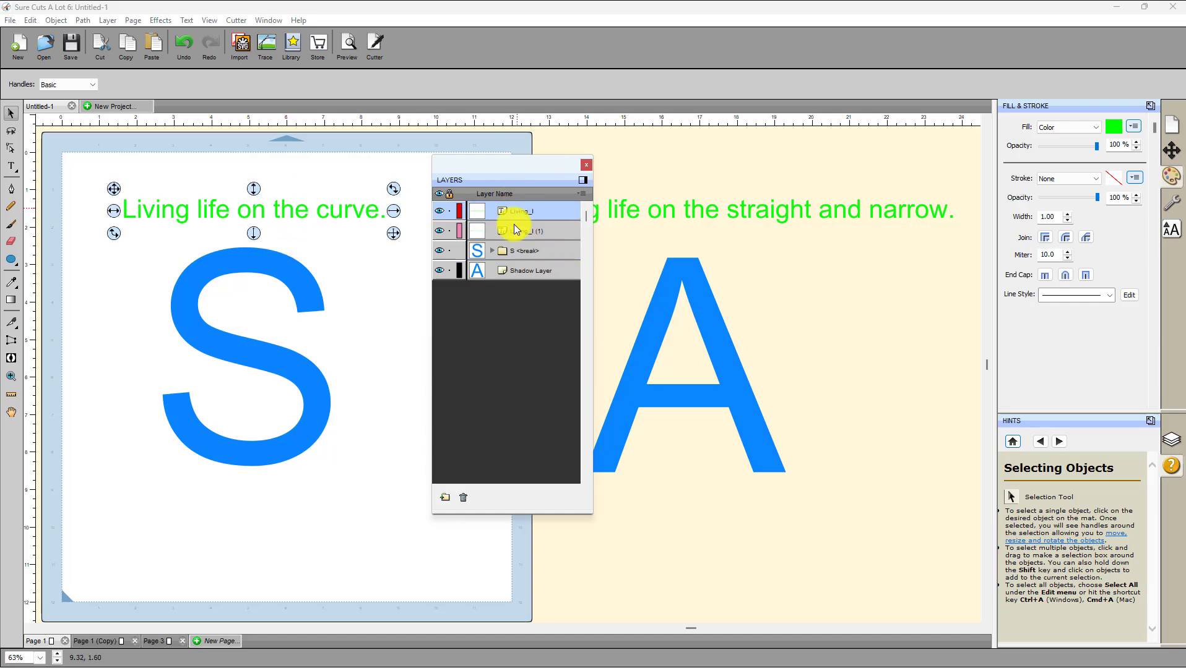
pyautogui.click(516, 249)
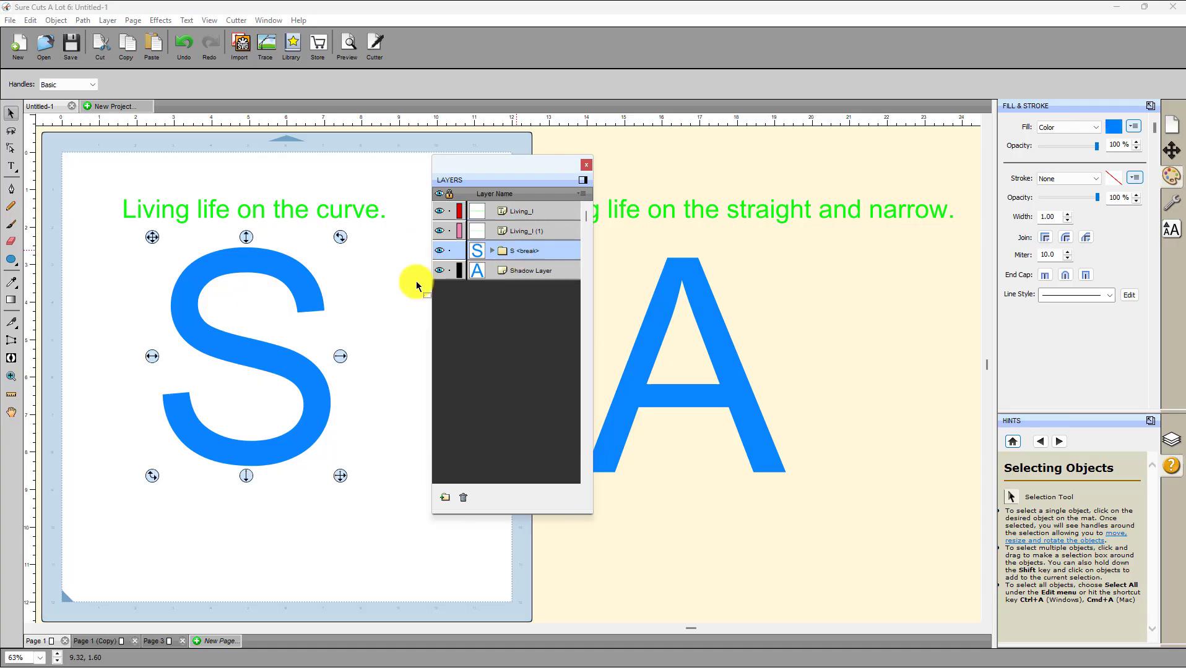
# - Start the Object On Path effect on the "Living life on the curve." text and the S, with Auto Preview enabled
pyautogui.click(100, 185)
pyautogui.moveTo(91, 179); pyautogui.dragTo(441, 493)
pyautogui.moveTo(510, 179); pyautogui.dragTo(586, 173)
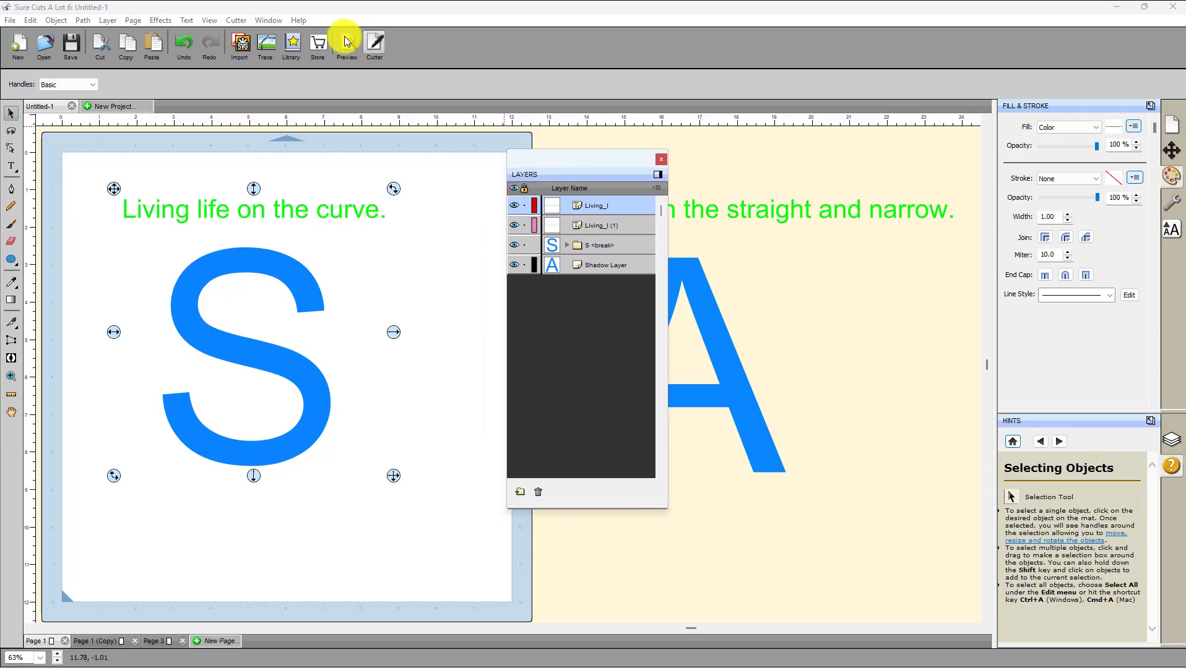
pyautogui.click(160, 21)
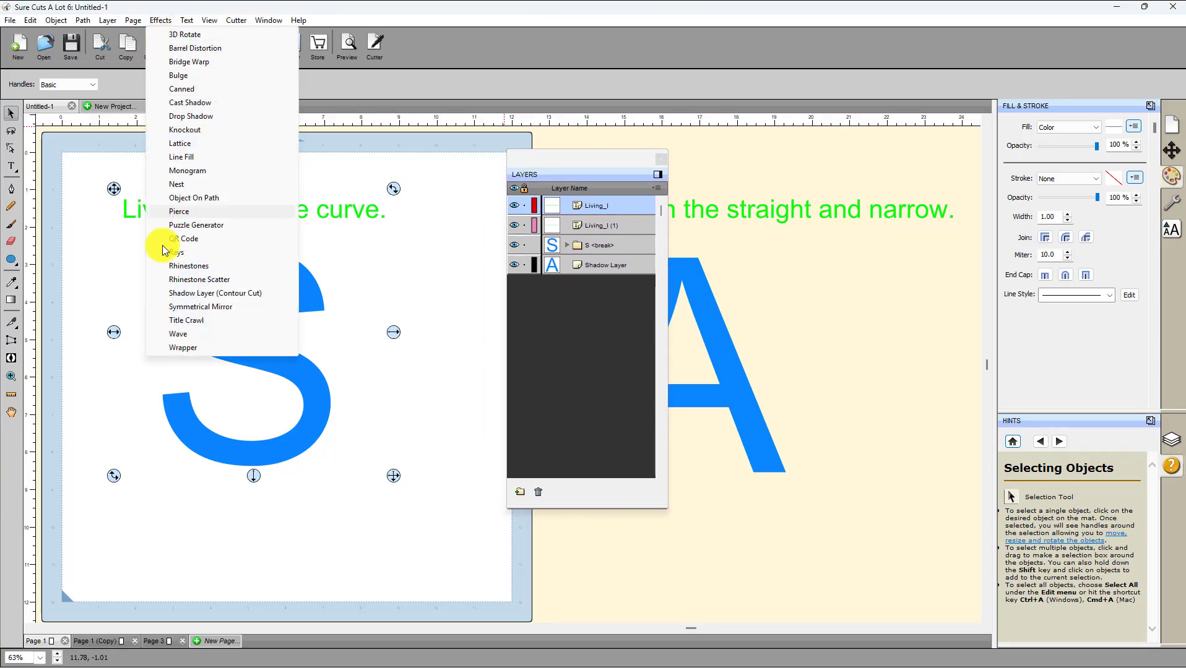
pyautogui.click(187, 198)
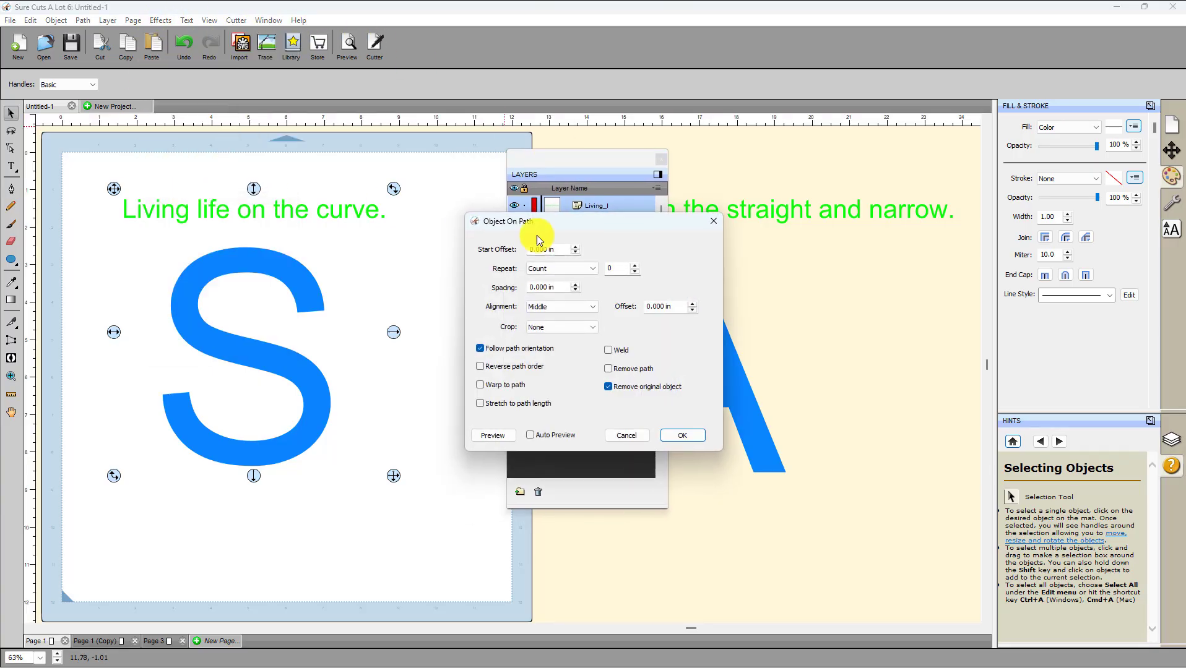
pyautogui.click(530, 436)
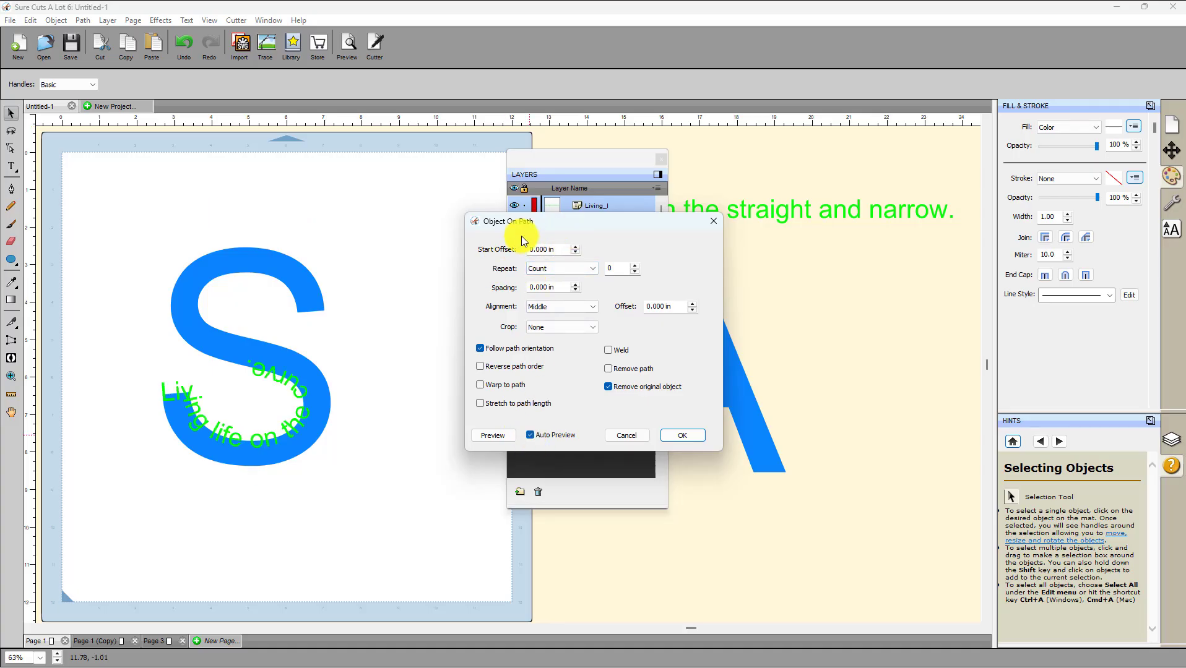
# - Set the Object On Path start offset to 8.60 in so the text runs over the top curve of the S
pyautogui.click(576, 253)
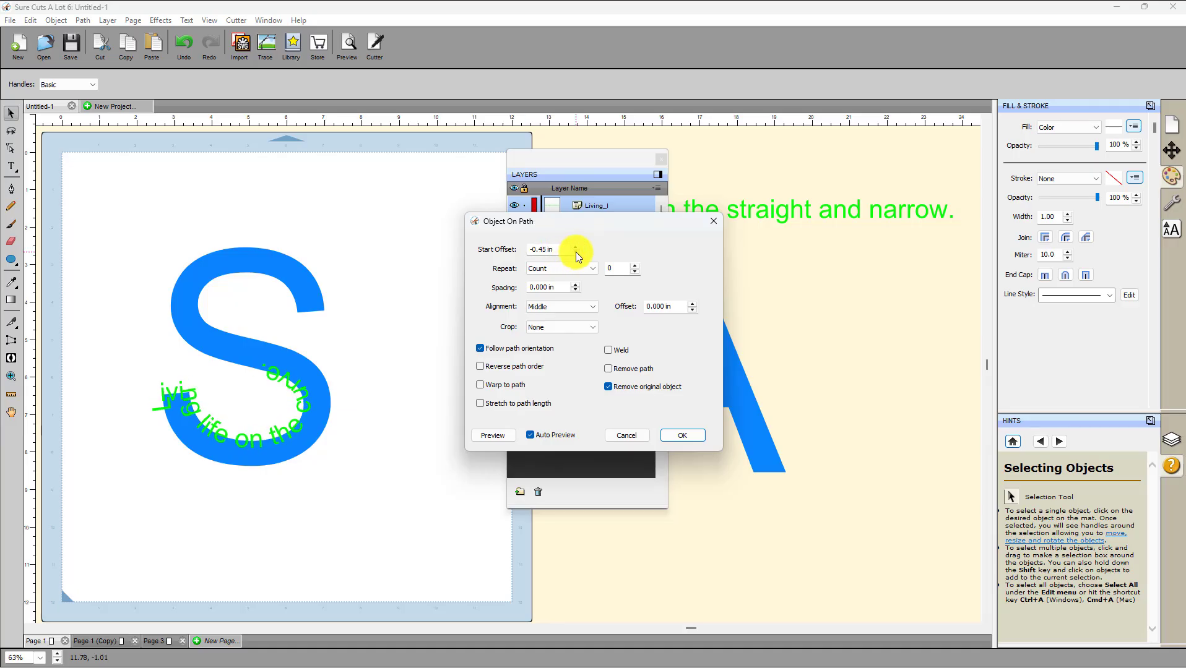
pyautogui.click(574, 247)
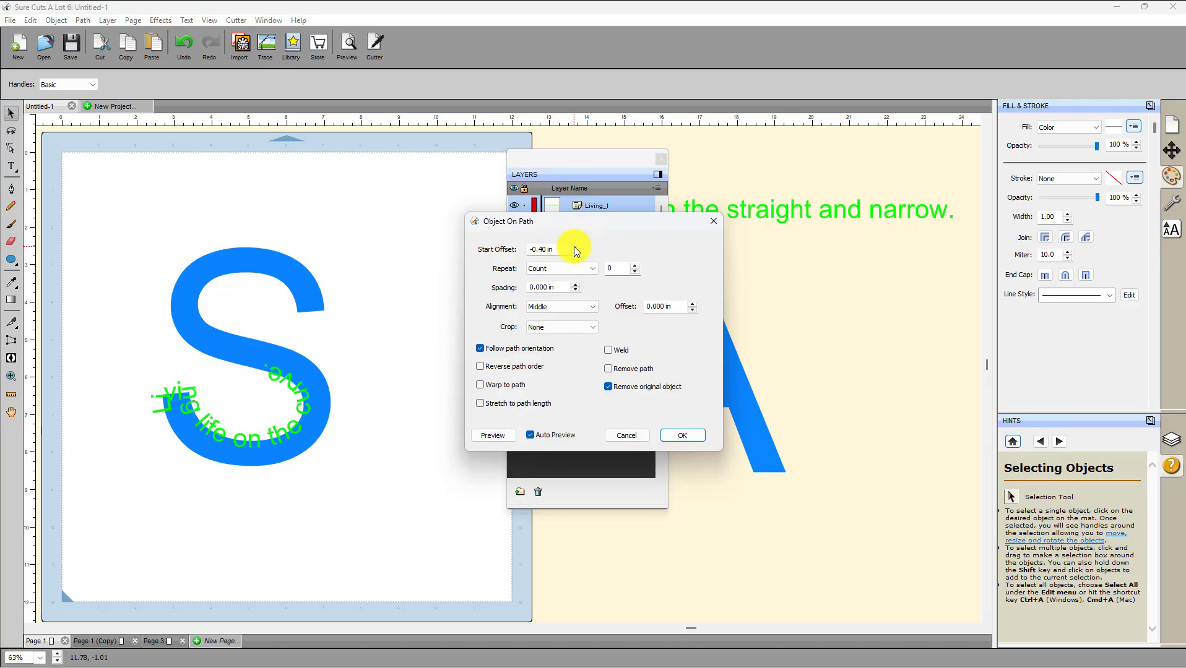
pyautogui.click(574, 246)
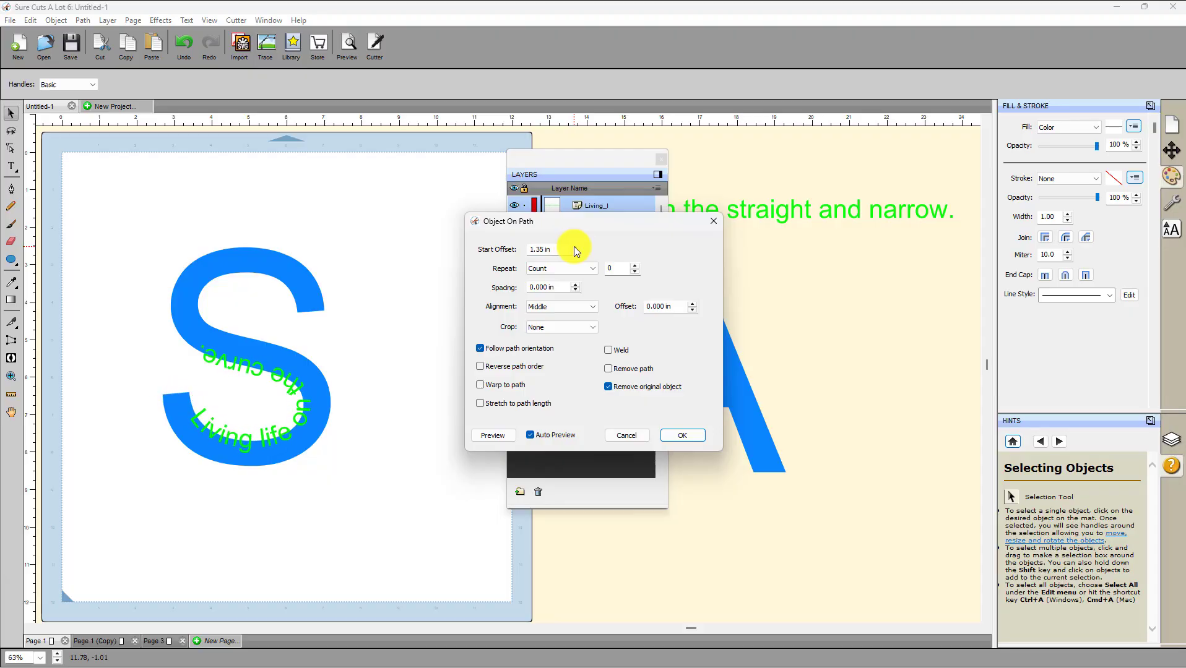
pyautogui.click(574, 246)
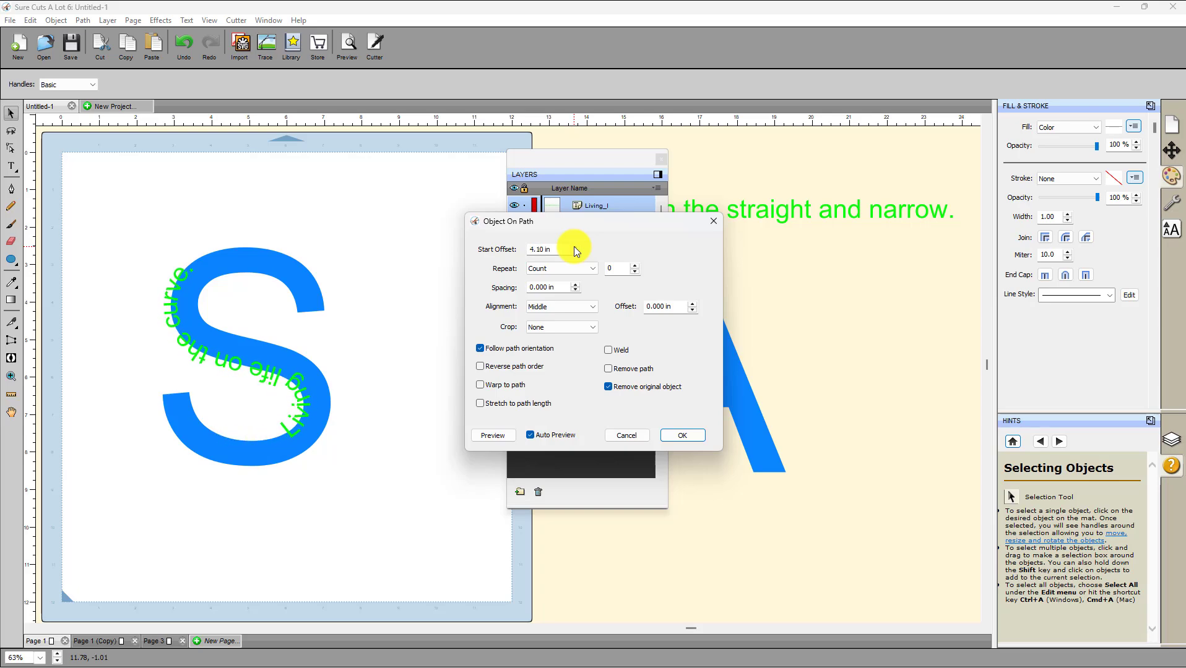
pyautogui.click(574, 247)
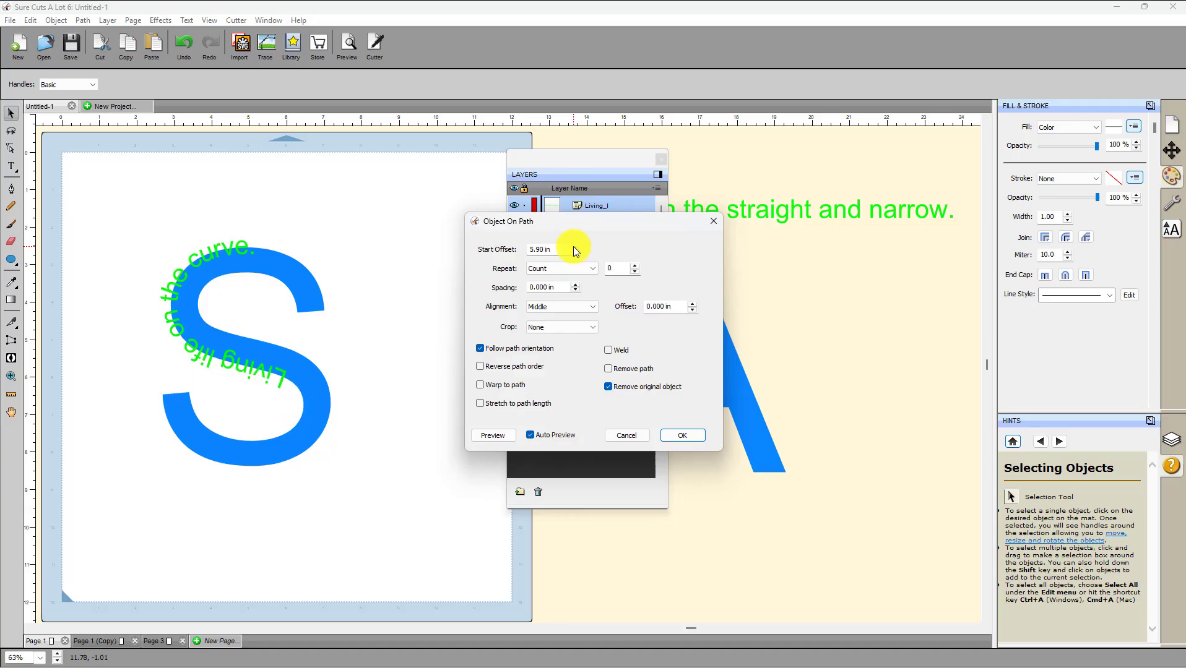
pyautogui.click(574, 247)
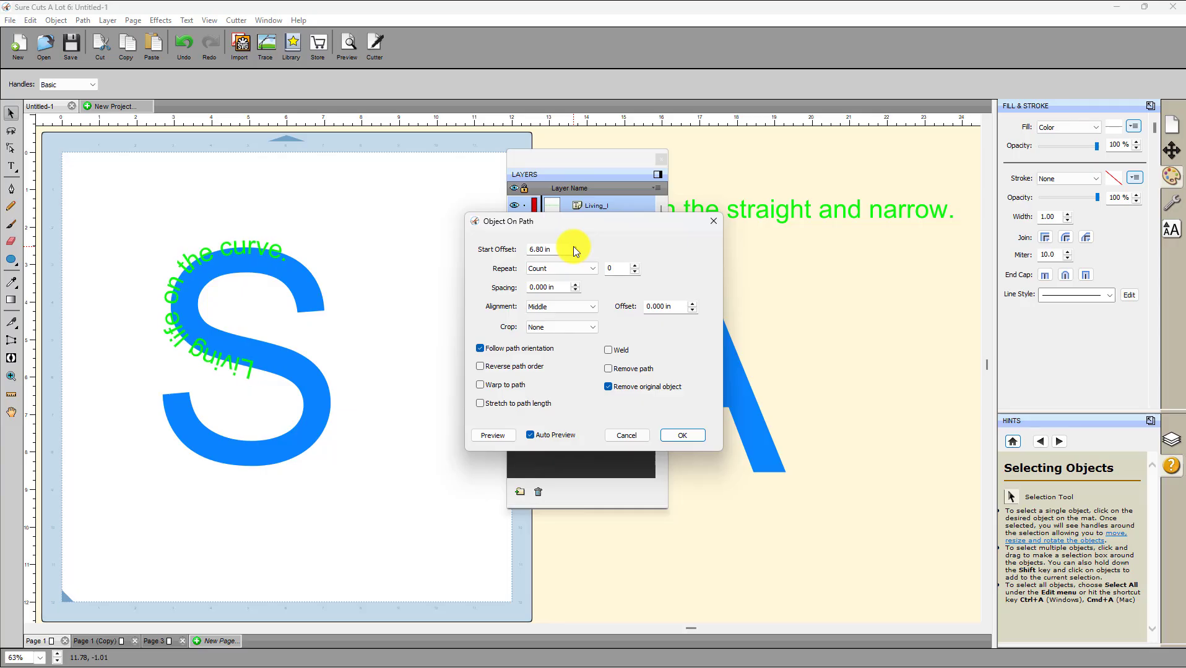
pyautogui.click(573, 247)
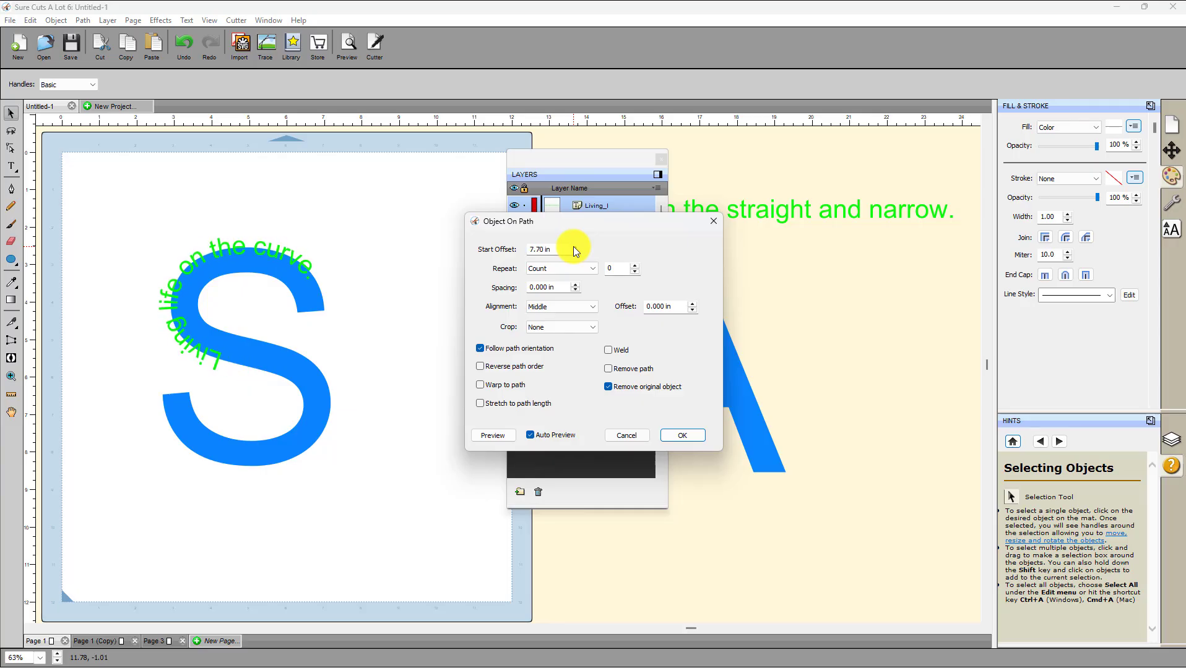
pyautogui.click(574, 246)
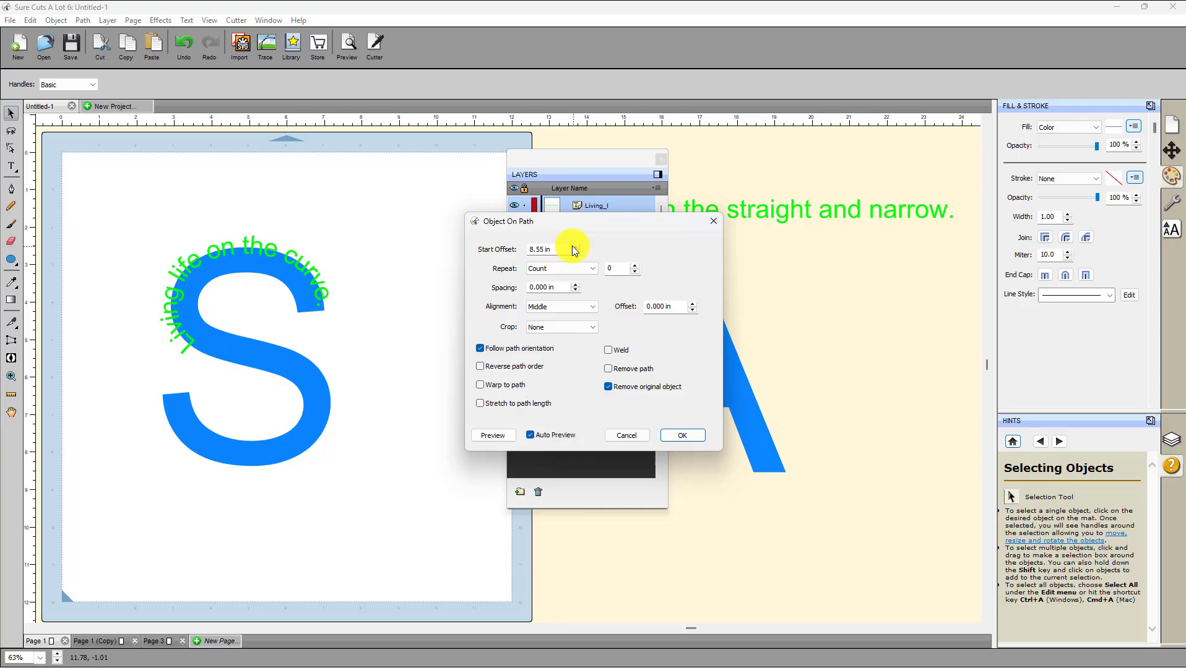
pyautogui.click(574, 247)
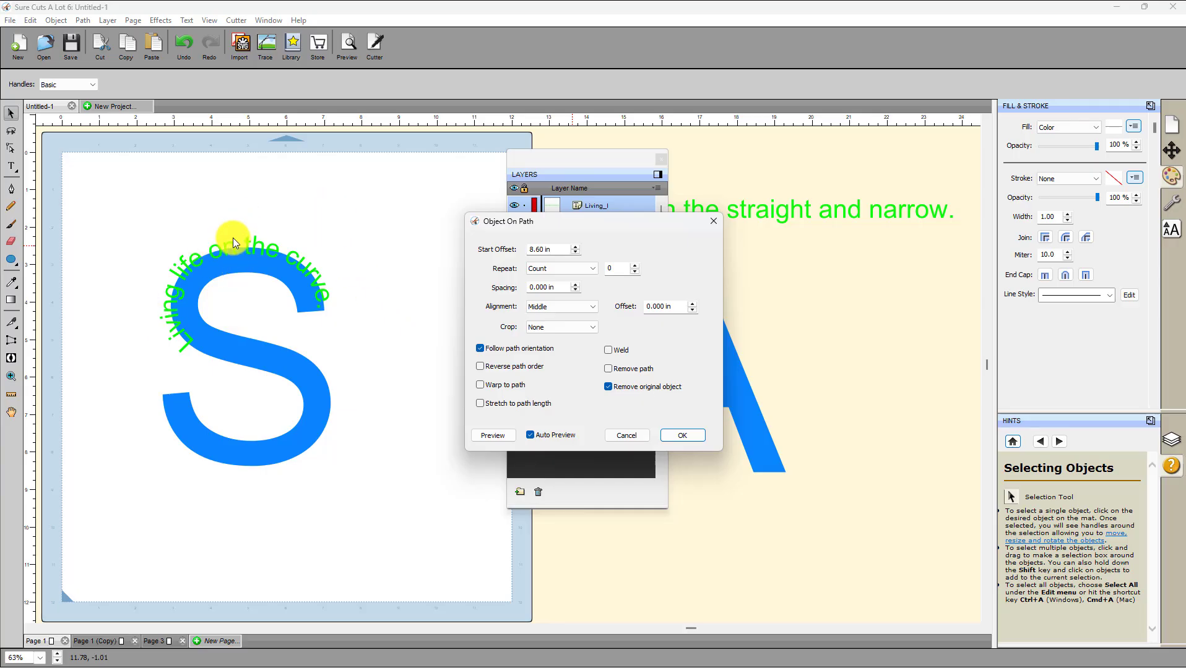
# - Set the path offset to -0.05 in and the text's alignment to Bottom
pyautogui.click(693, 311)
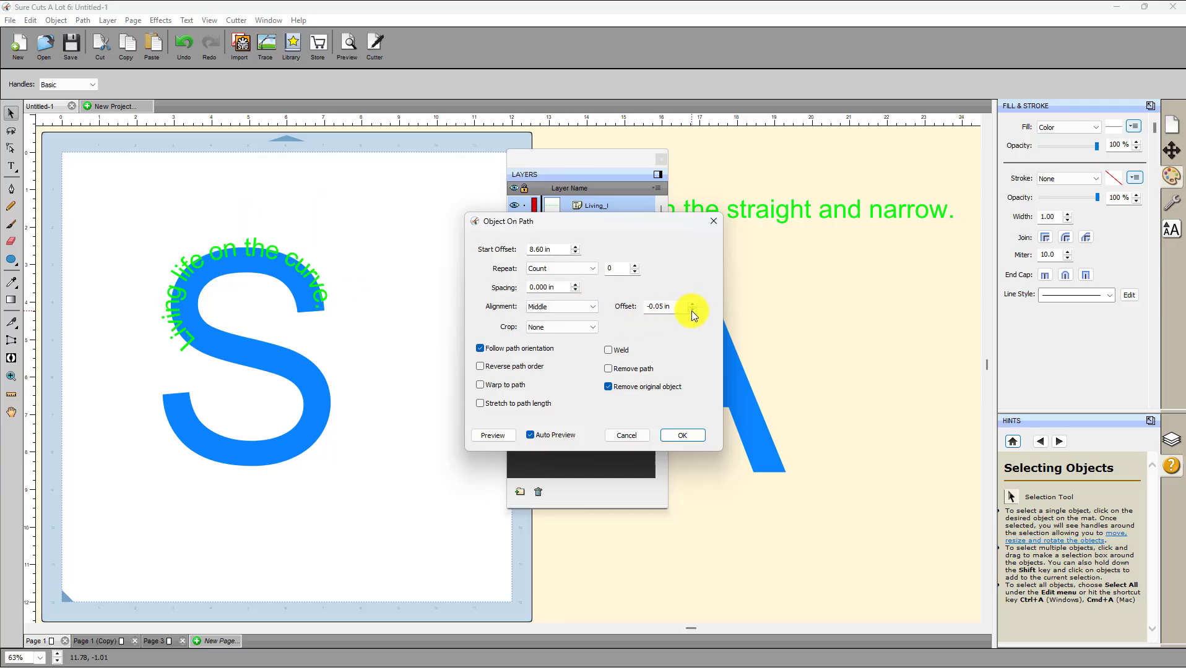
pyautogui.click(579, 308)
pyautogui.click(538, 335)
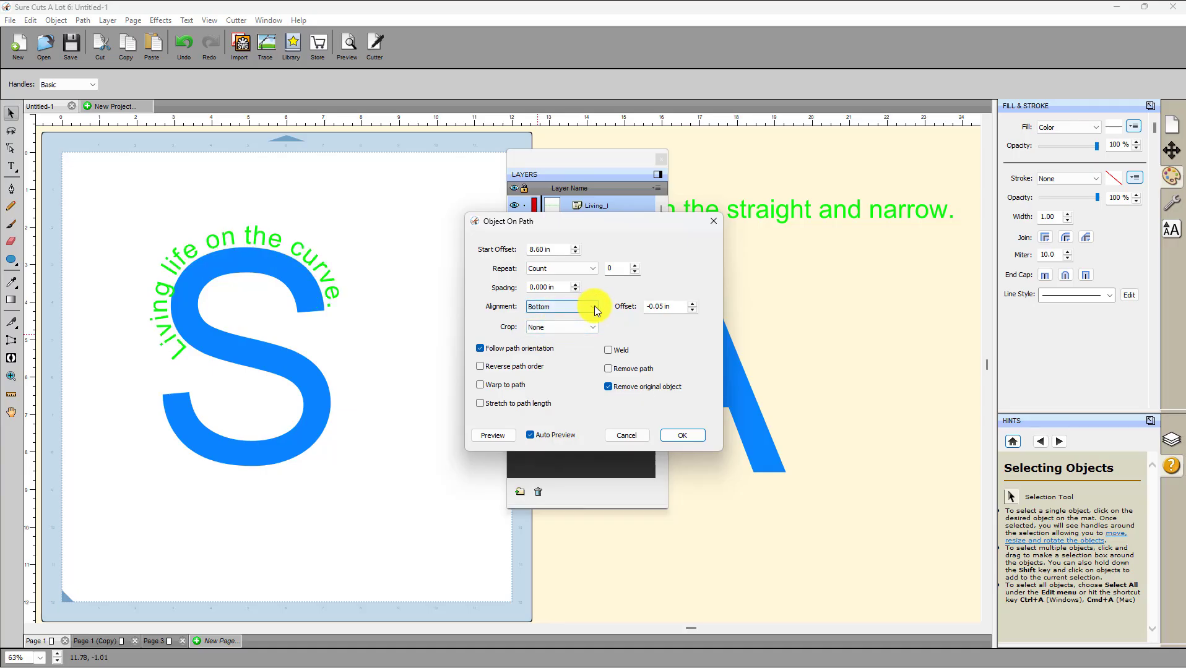
# - Set the text's alignment to Middle and the path offset to 0.15 in, and apply the Object On Path effect
pyautogui.click(595, 310)
pyautogui.click(548, 325)
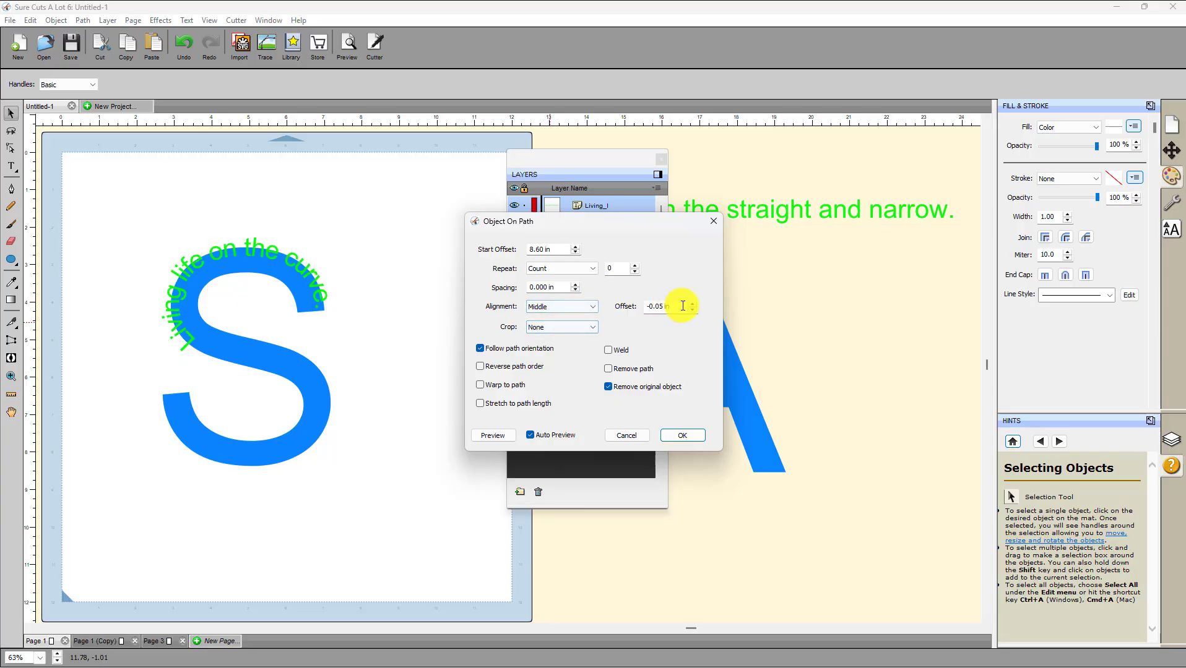
pyautogui.click(693, 304)
pyautogui.click(694, 303)
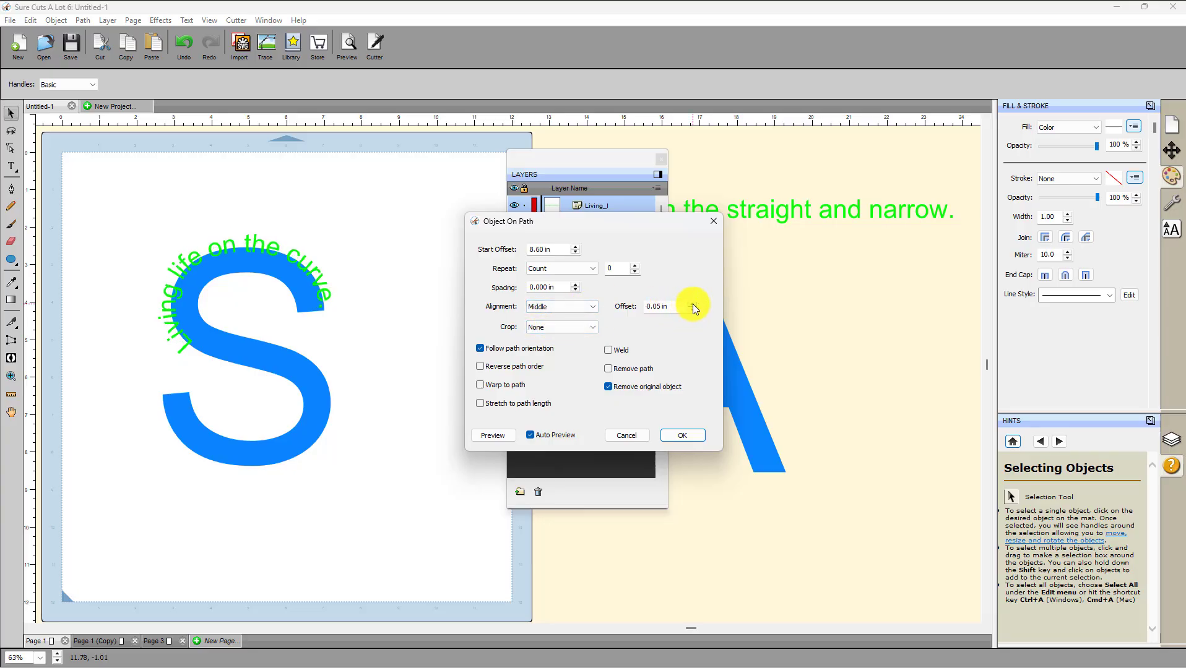
pyautogui.click(693, 303)
pyautogui.click(693, 303)
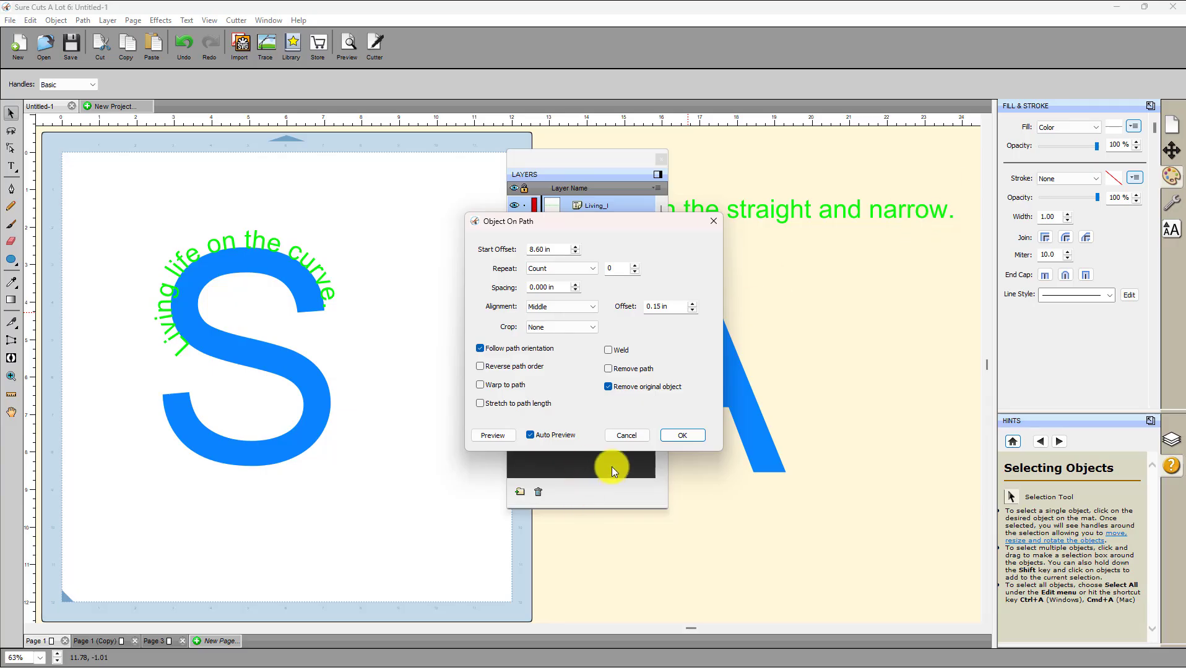
pyautogui.click(682, 437)
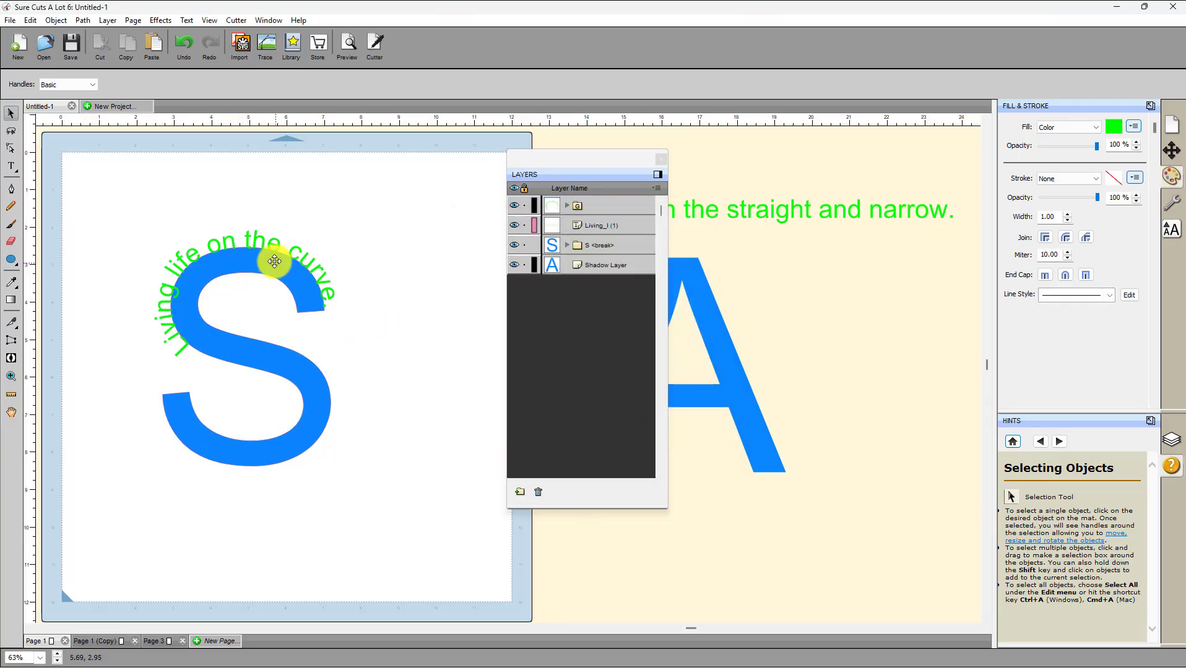
# - Move the S with its curved text off the mat and place the A and the "Living life on the straight and narrow." text on it
pyautogui.moveTo(53, 185); pyautogui.dragTo(387, 524)
pyautogui.moveTo(296, 355); pyautogui.dragTo(904, 479)
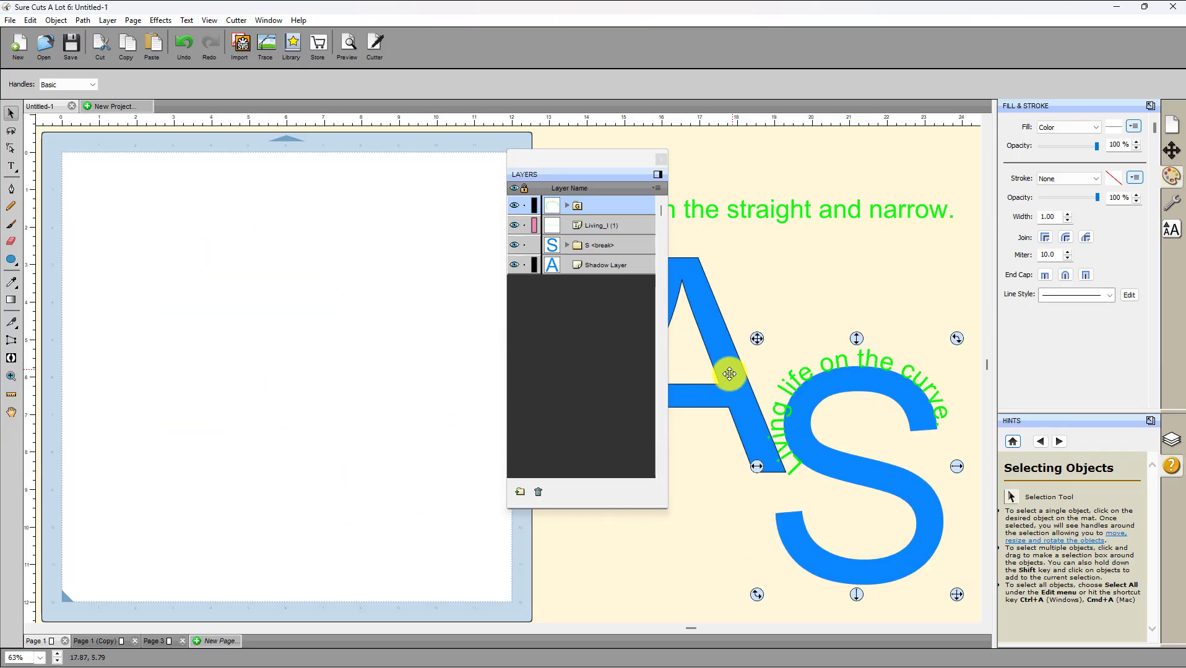
pyautogui.moveTo(728, 371); pyautogui.dragTo(317, 404)
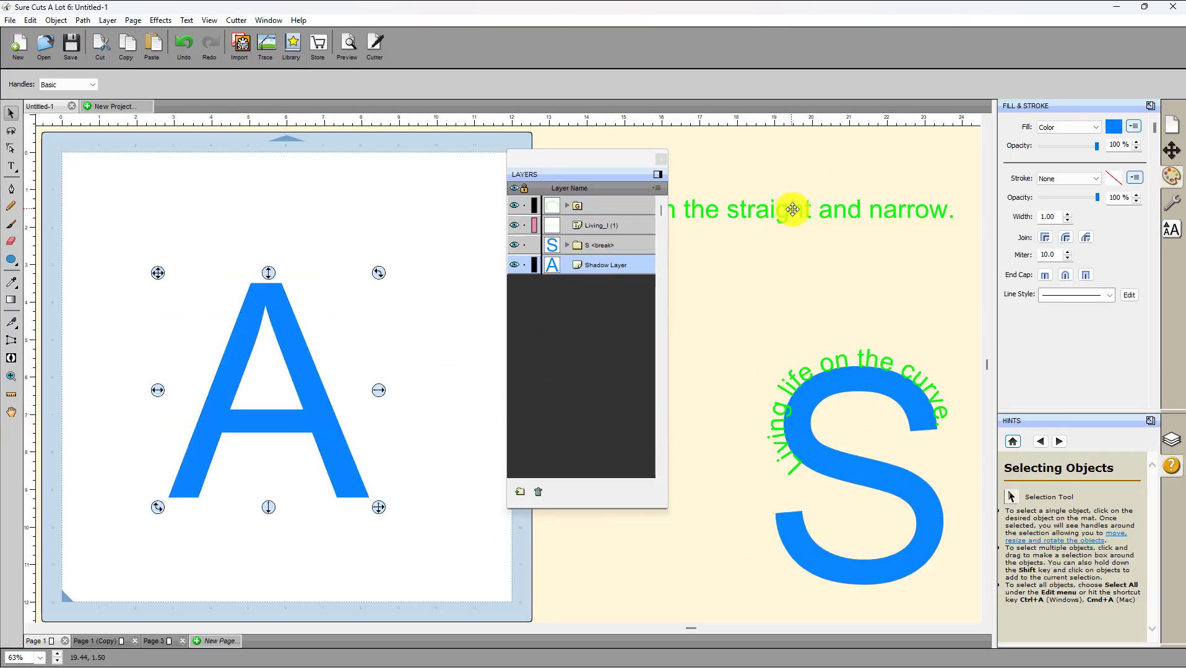
pyautogui.moveTo(793, 207); pyautogui.dragTo(335, 237)
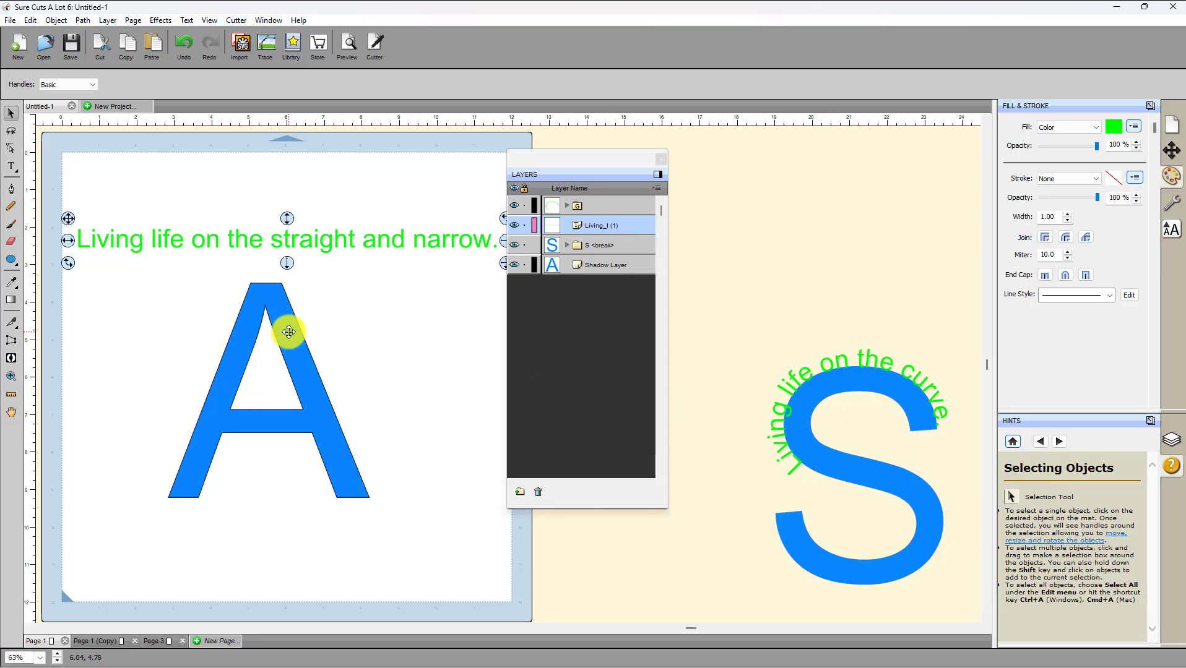
pyautogui.click(288, 332)
pyautogui.hotkey('ctrl', 'z')
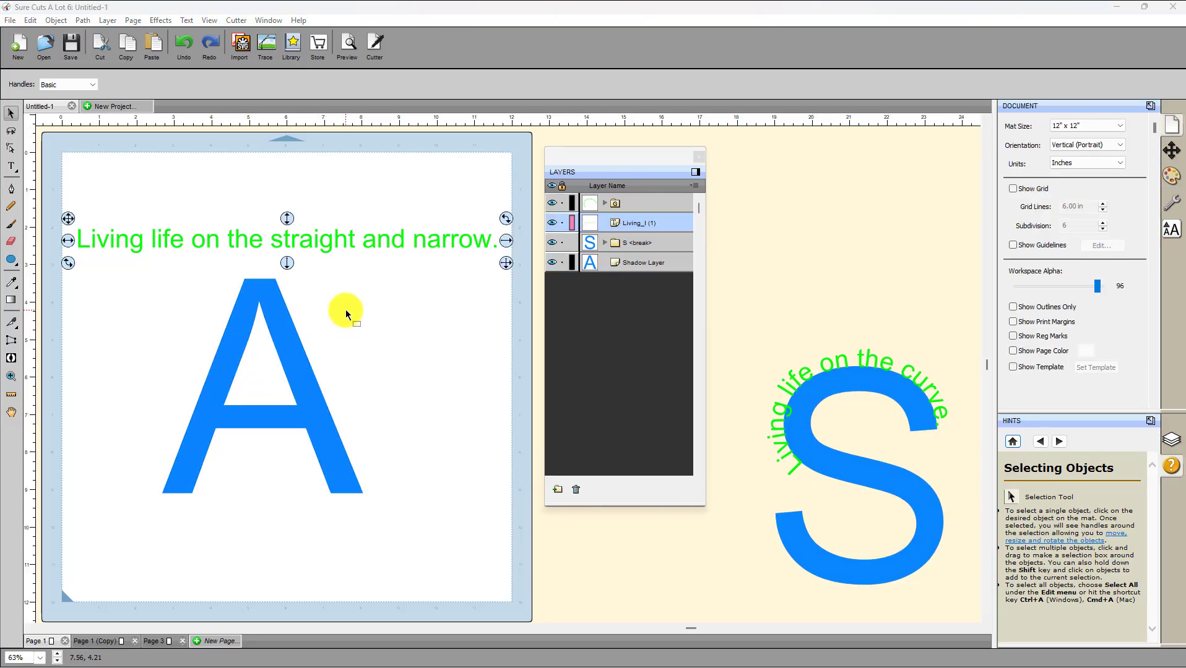
pyautogui.click(345, 313)
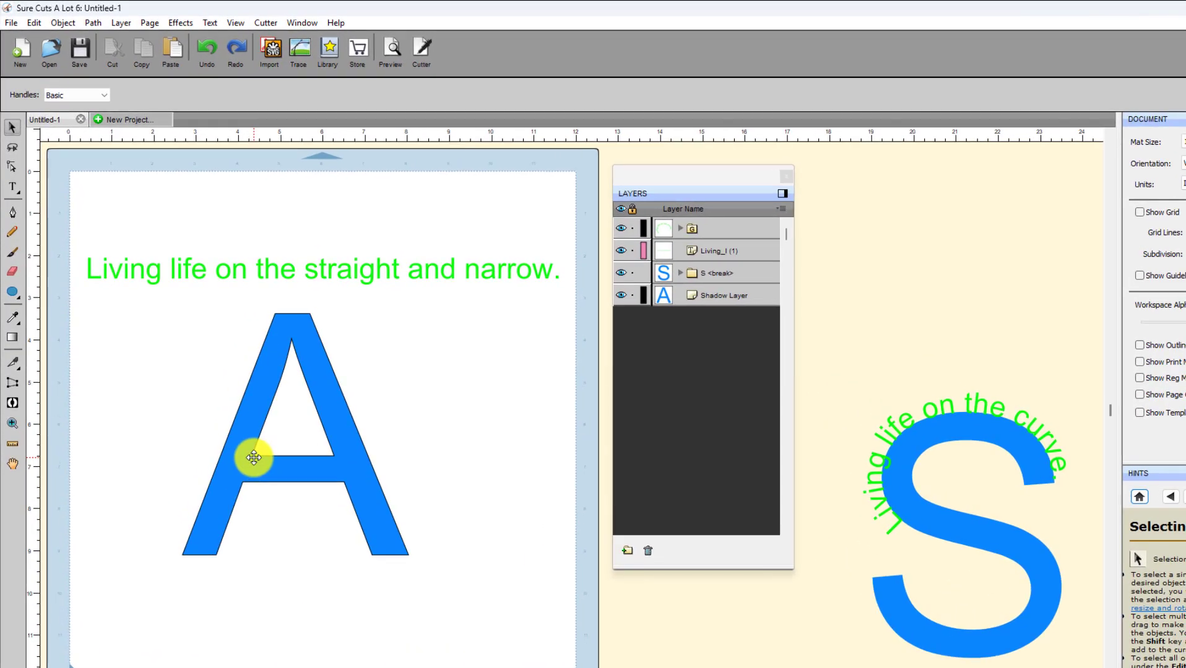
# - Break apart the letter A into its separate outer and inner shapes
pyautogui.click(310, 357)
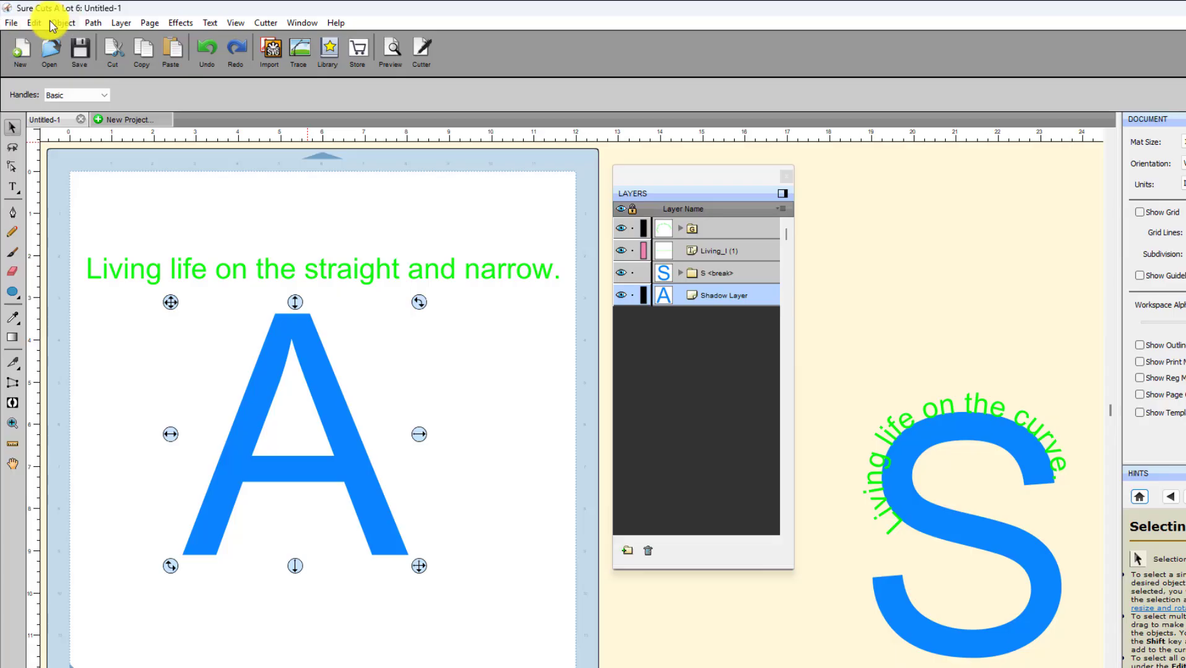
pyautogui.click(71, 22)
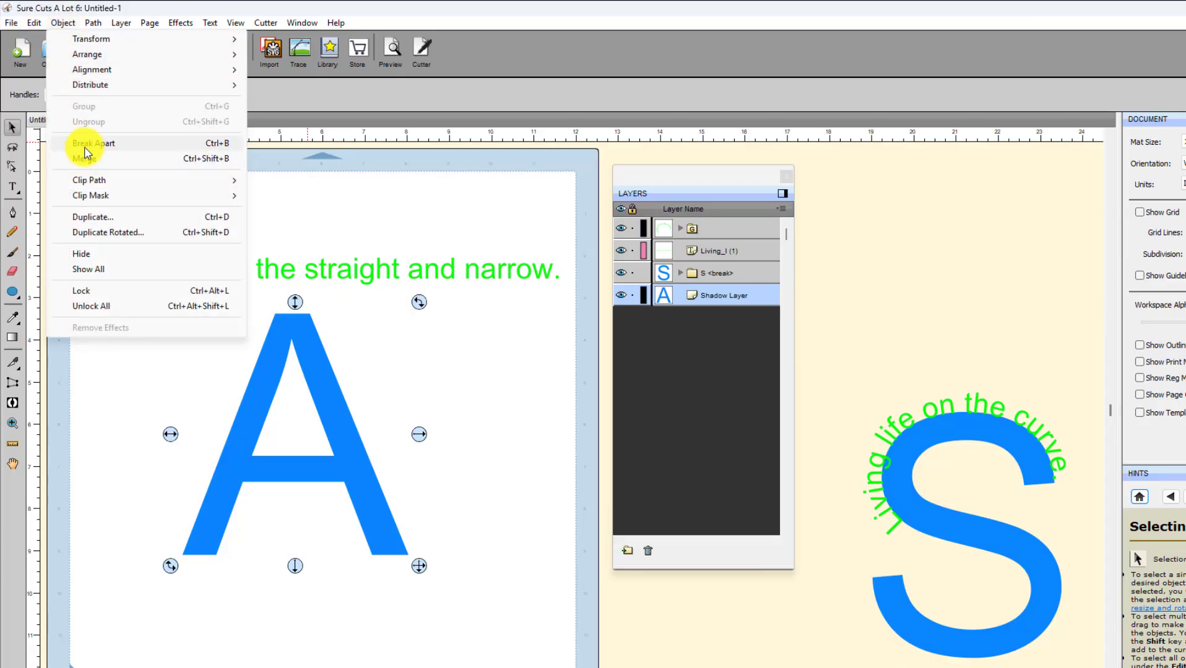
pyautogui.click(84, 147)
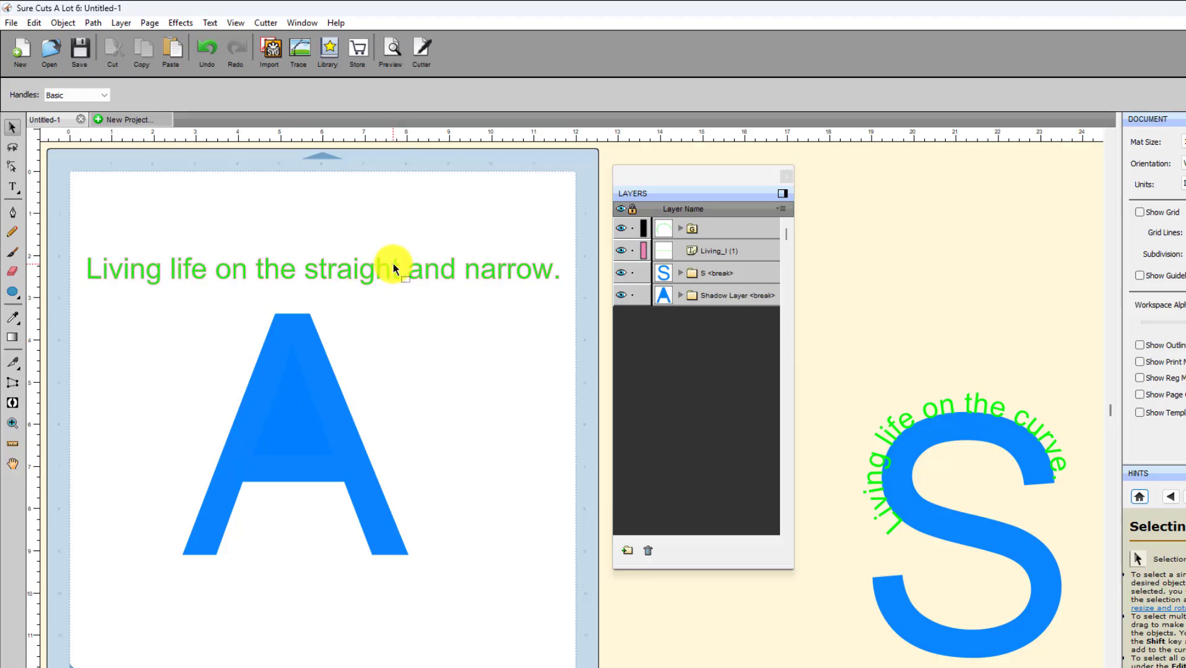
# - Start the Object On Path effect on the "Living life on the straight and narrow." text and the A's outer shape, with Auto Preview enabled
pyautogui.click(444, 268)
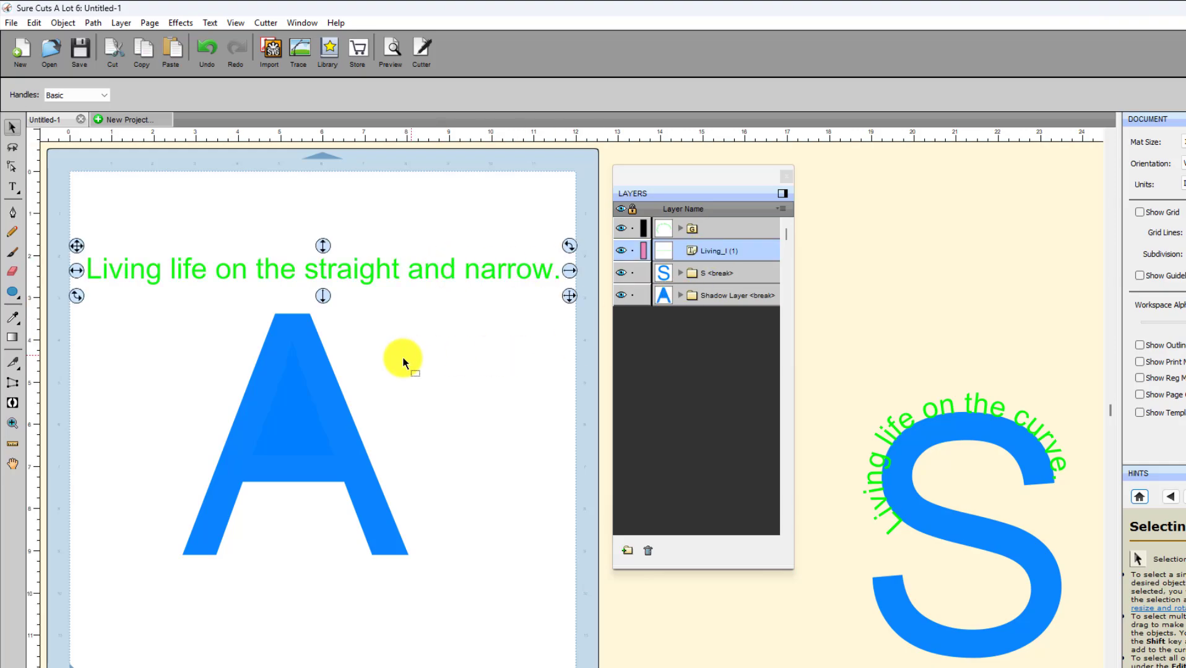
pyautogui.keyDown('shift'); pyautogui.click(319, 347); pyautogui.keyUp('shift')
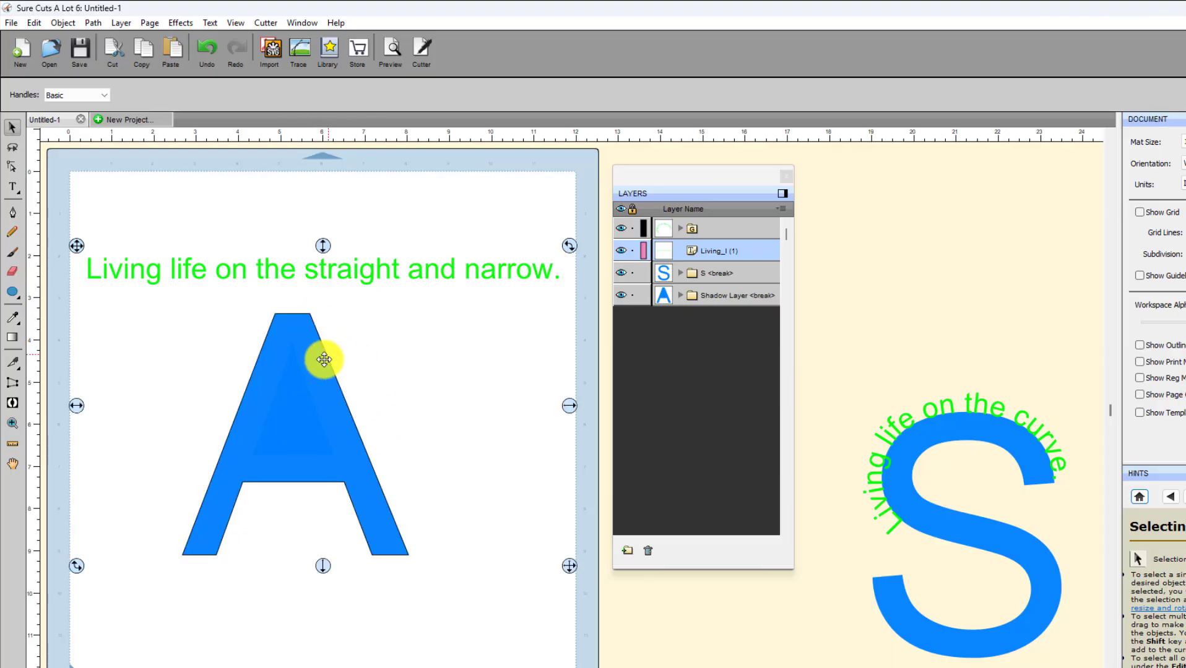
pyautogui.click(188, 26)
pyautogui.click(218, 221)
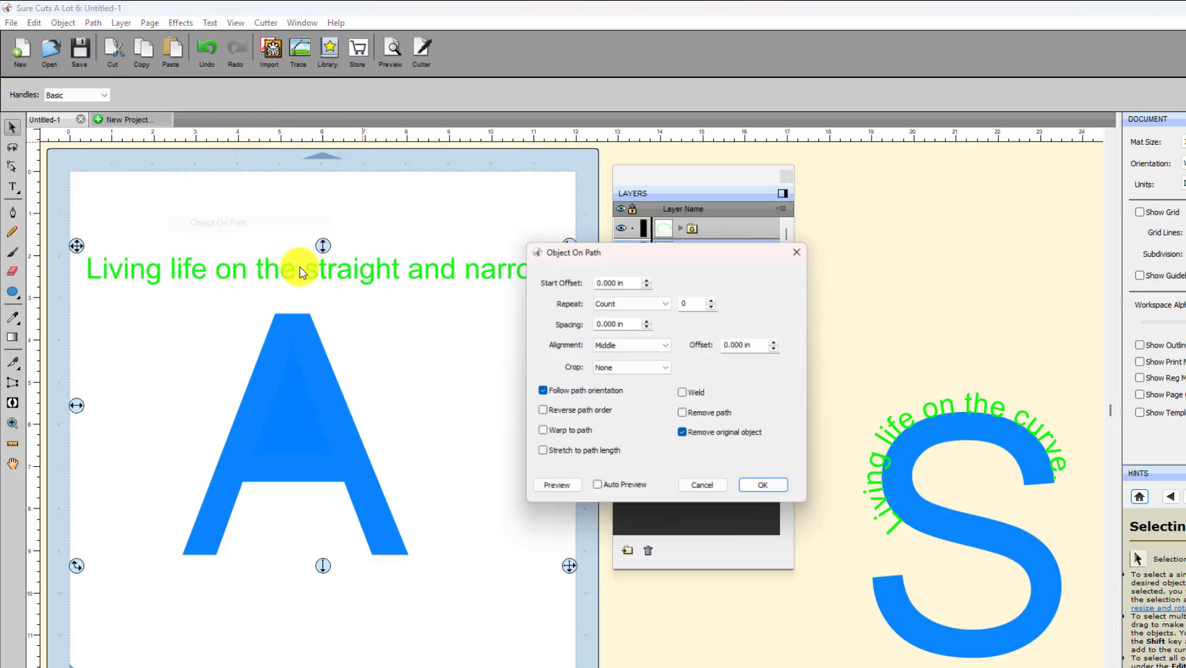
pyautogui.click(596, 490)
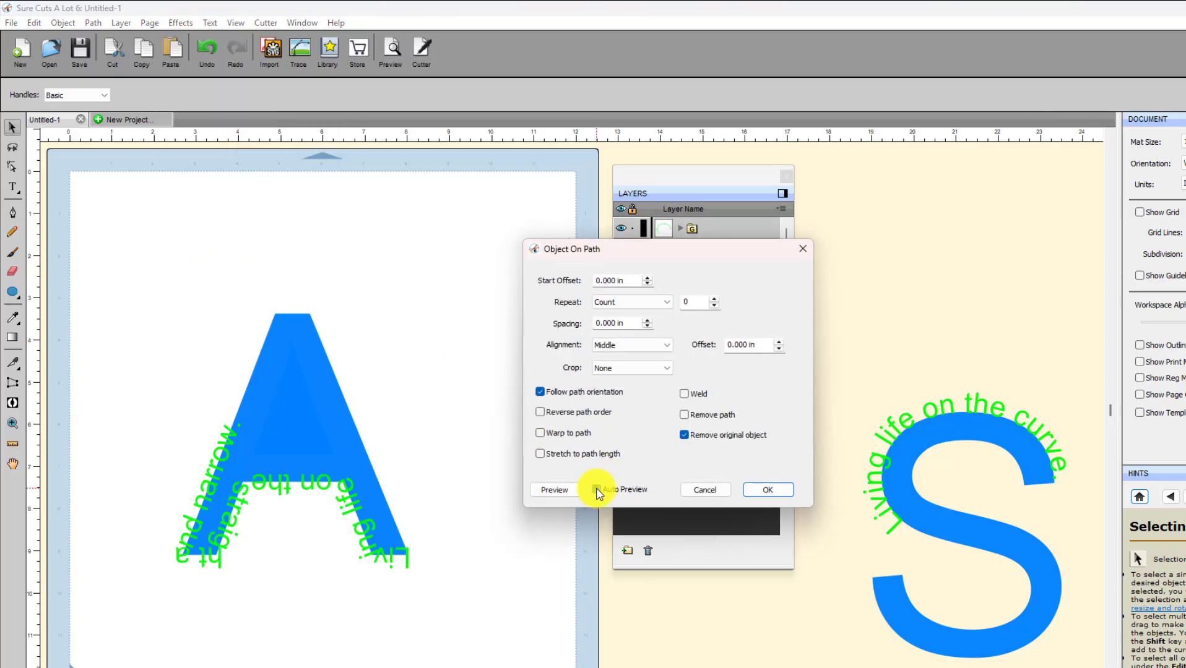
# - Set the Object On Path start offset to 6.60 in and the path offset to 0.20 in for the text around the A
pyautogui.click(648, 279)
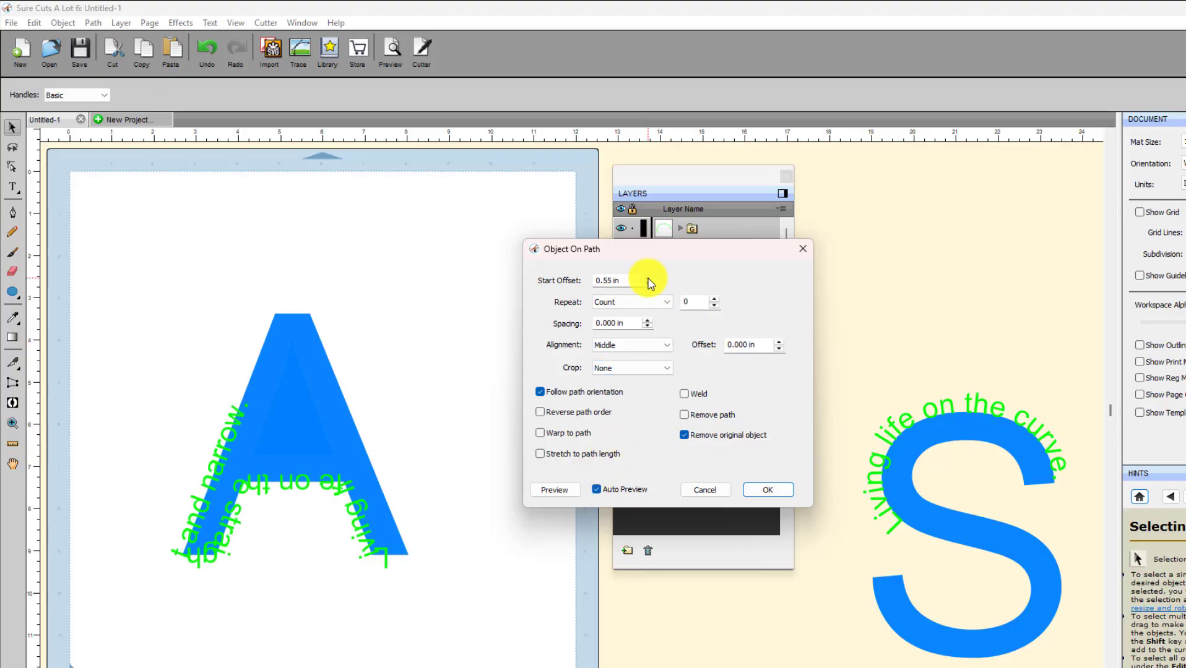
pyautogui.moveTo(647, 279); pyautogui.dragTo(648, 279)
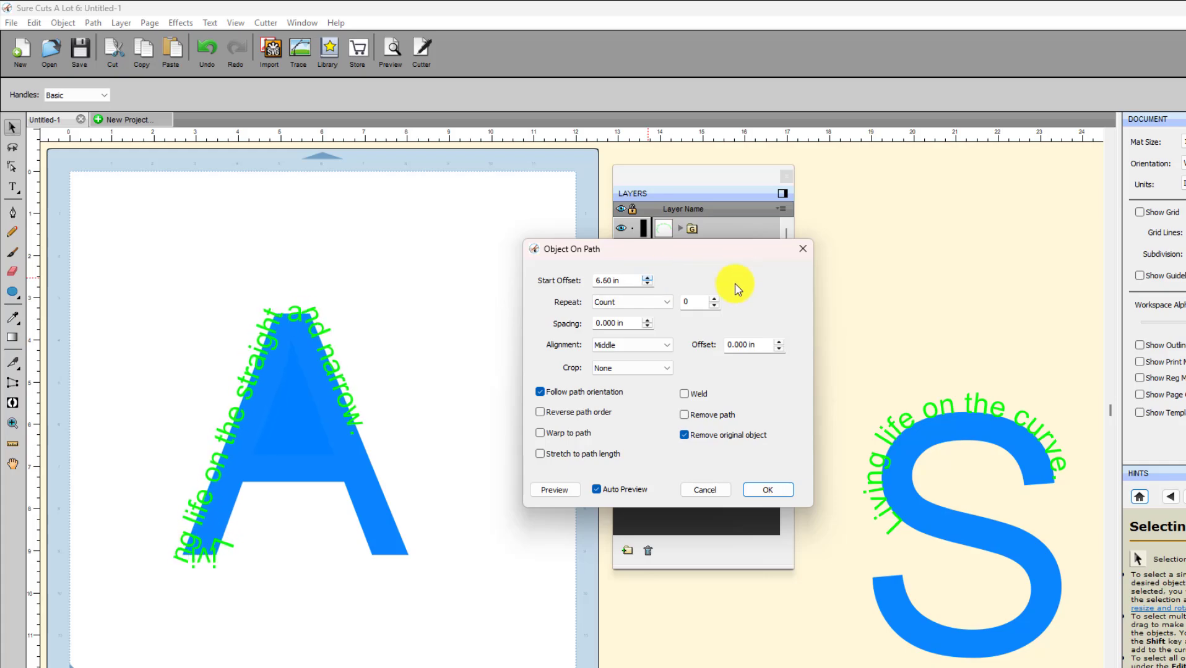
pyautogui.click(779, 349)
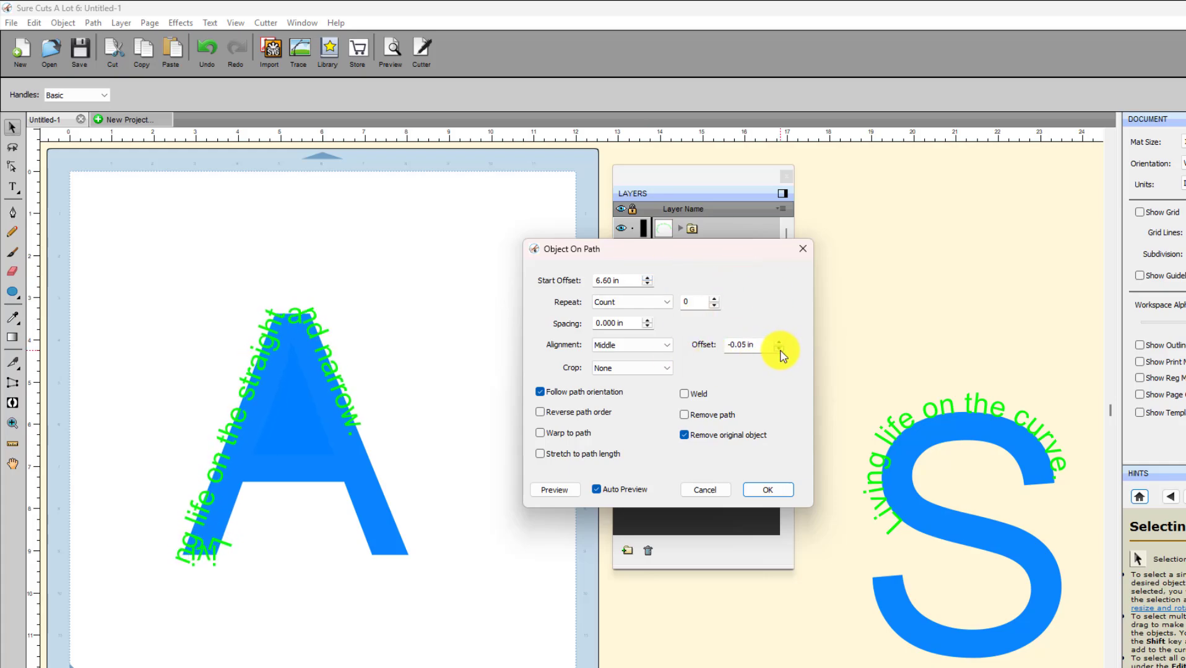
pyautogui.click(779, 342)
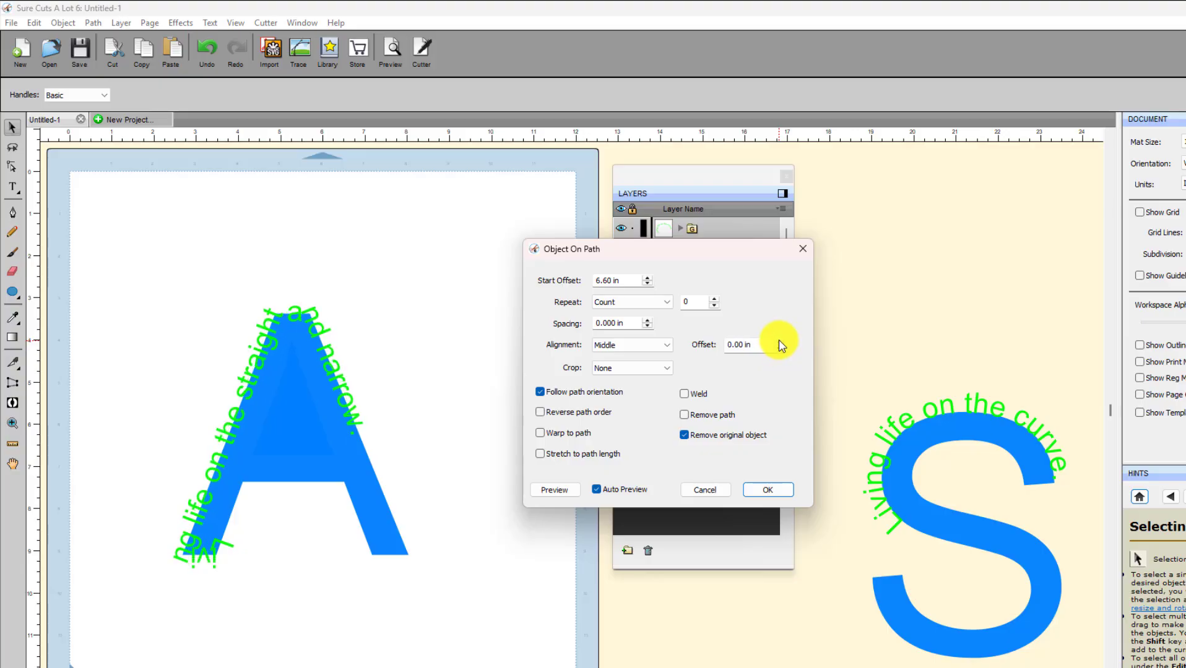
pyautogui.click(779, 341)
pyautogui.click(779, 342)
pyautogui.click(779, 341)
pyautogui.click(780, 341)
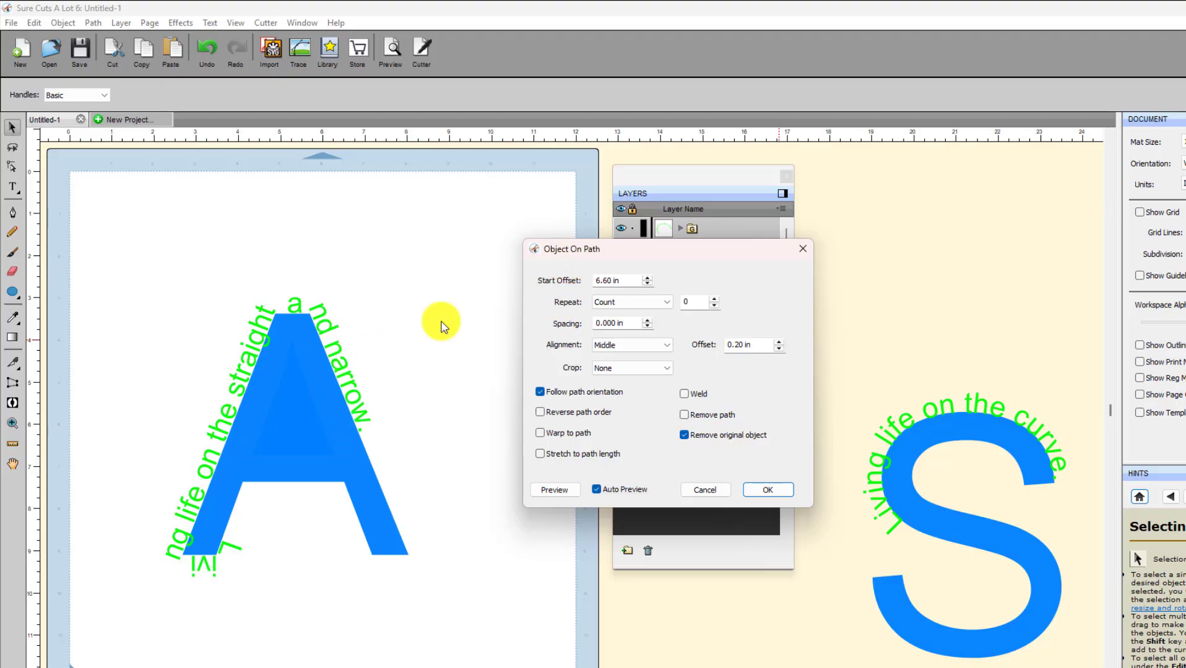
# - Set the start offset to 9.85 in so "the" sits on the A's flat top, and apply the effect
pyautogui.click(647, 277)
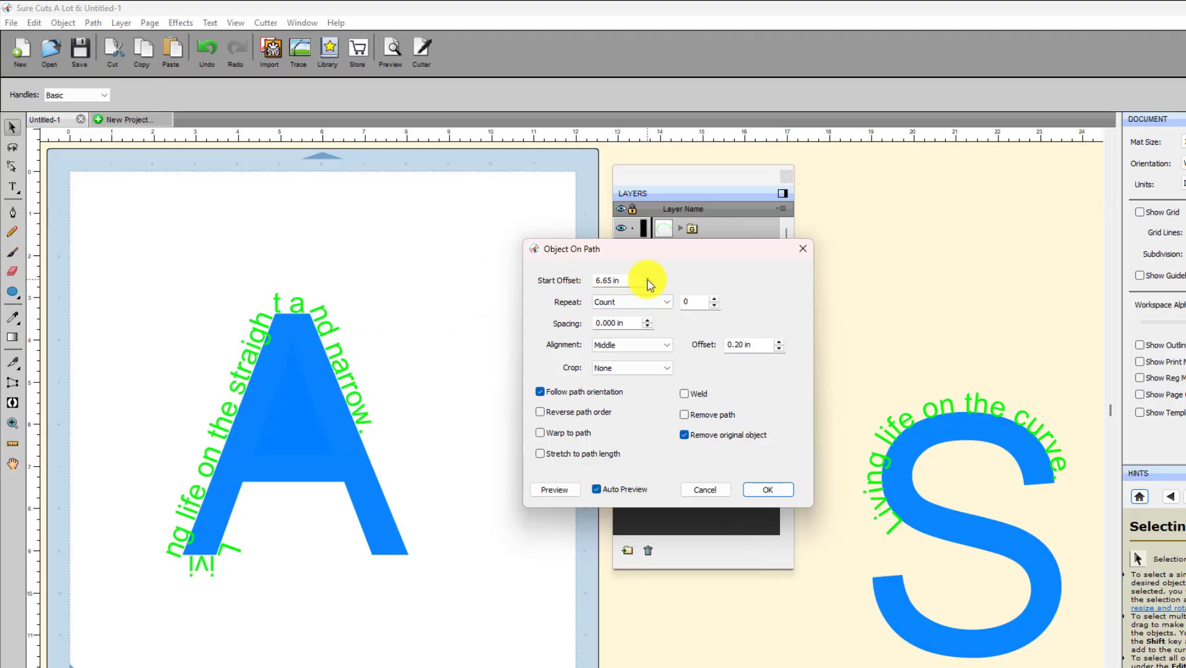
pyautogui.click(647, 278)
pyautogui.click(647, 278)
pyautogui.click(648, 278)
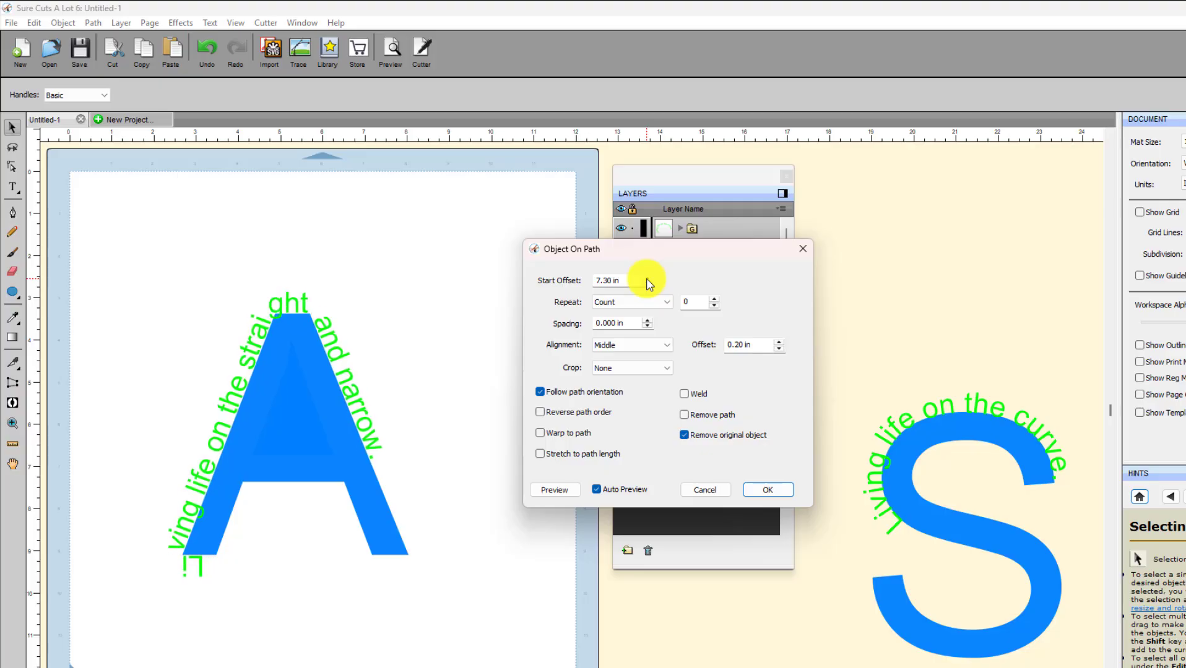
pyautogui.click(648, 279)
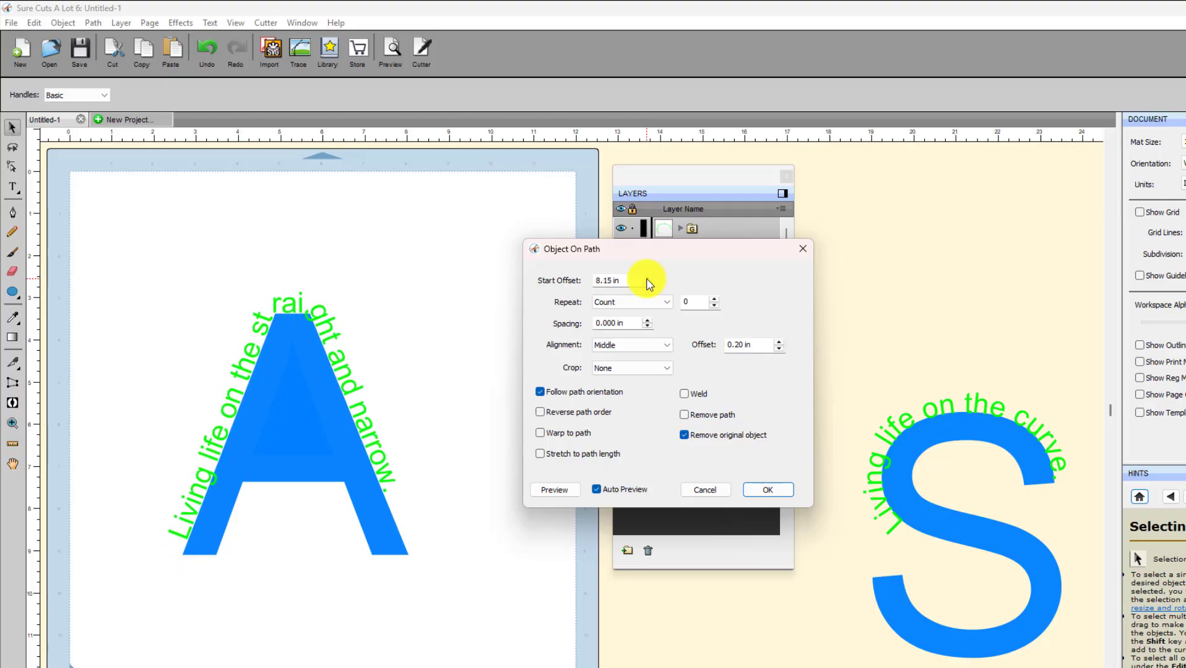
pyautogui.click(648, 278)
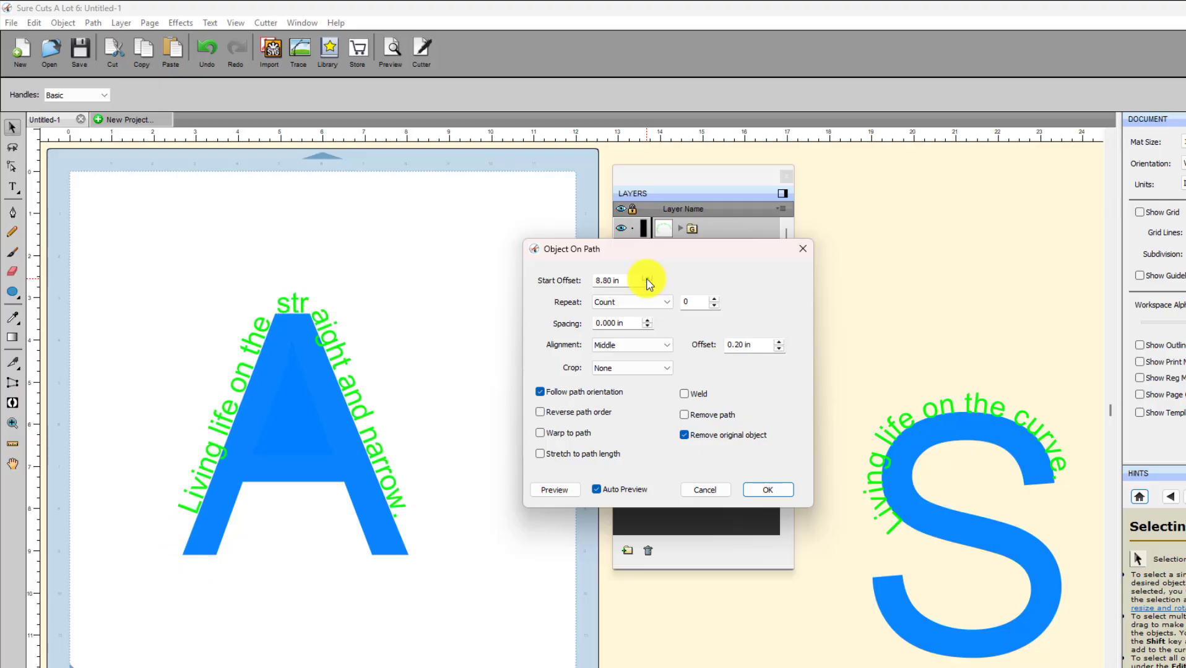
pyautogui.click(647, 279)
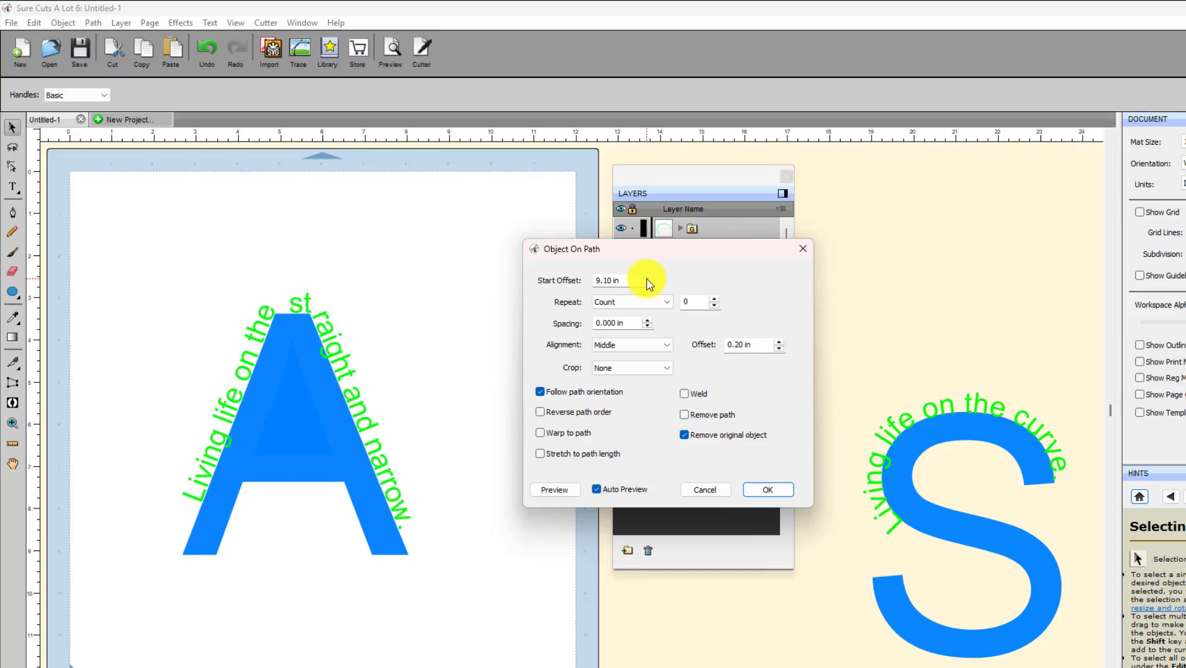
pyautogui.click(647, 279)
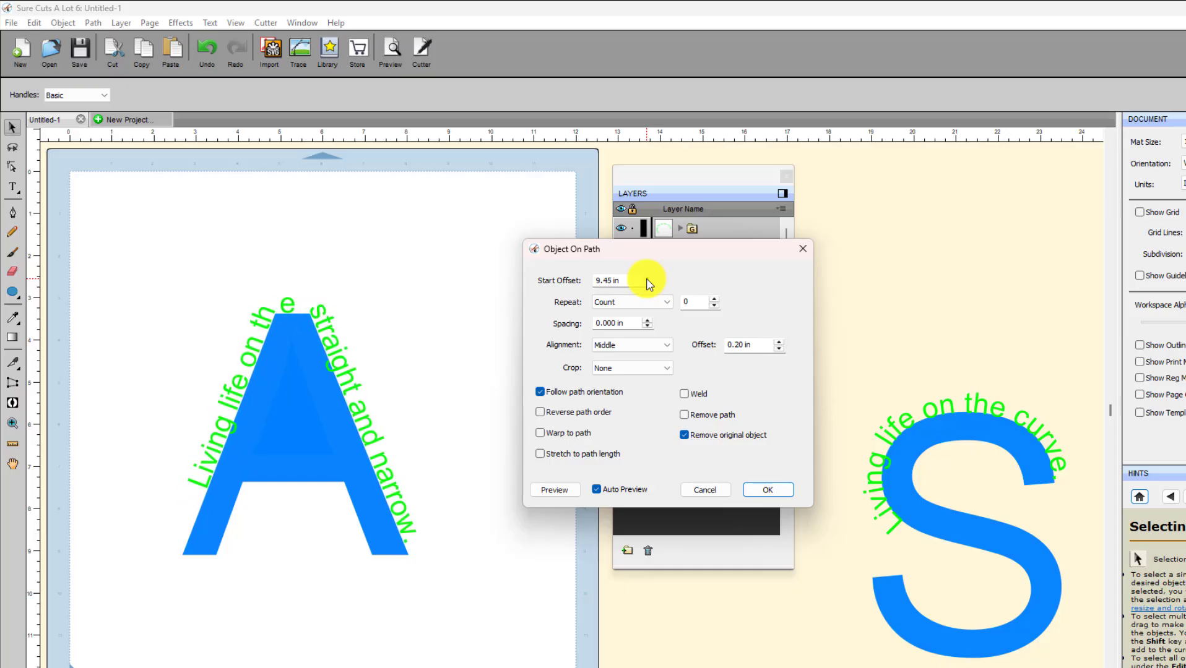
pyautogui.click(648, 278)
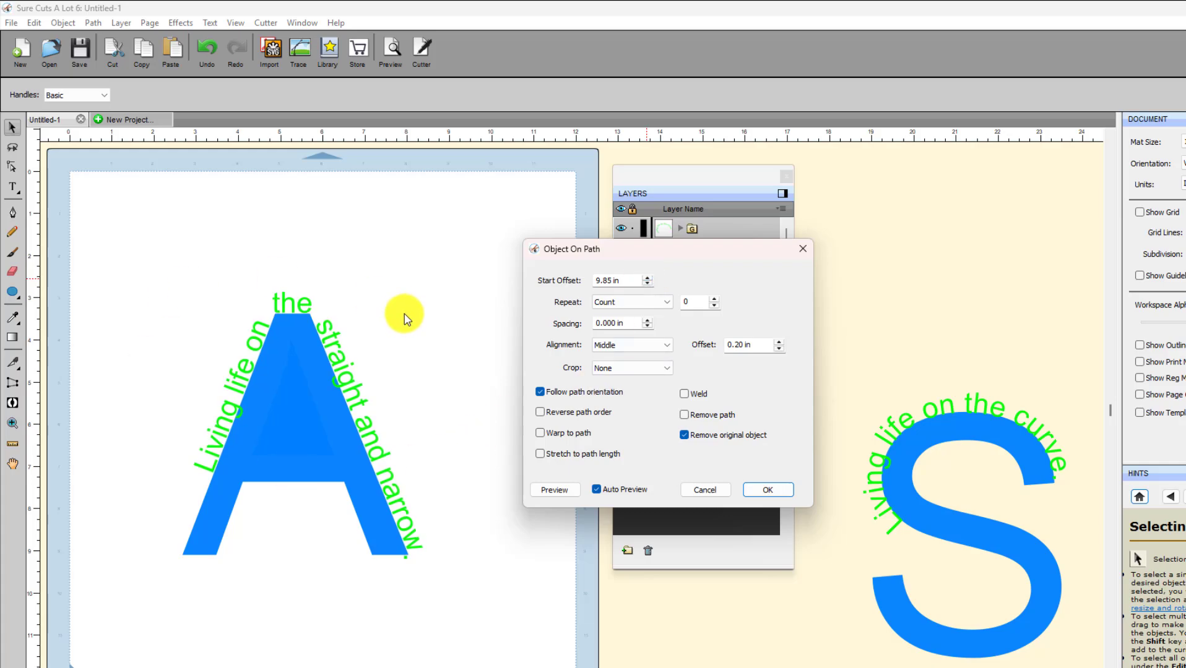
pyautogui.click(768, 490)
# - Merge the broken-apart shapes of the letter A to restore its hollow center
pyautogui.click(305, 434)
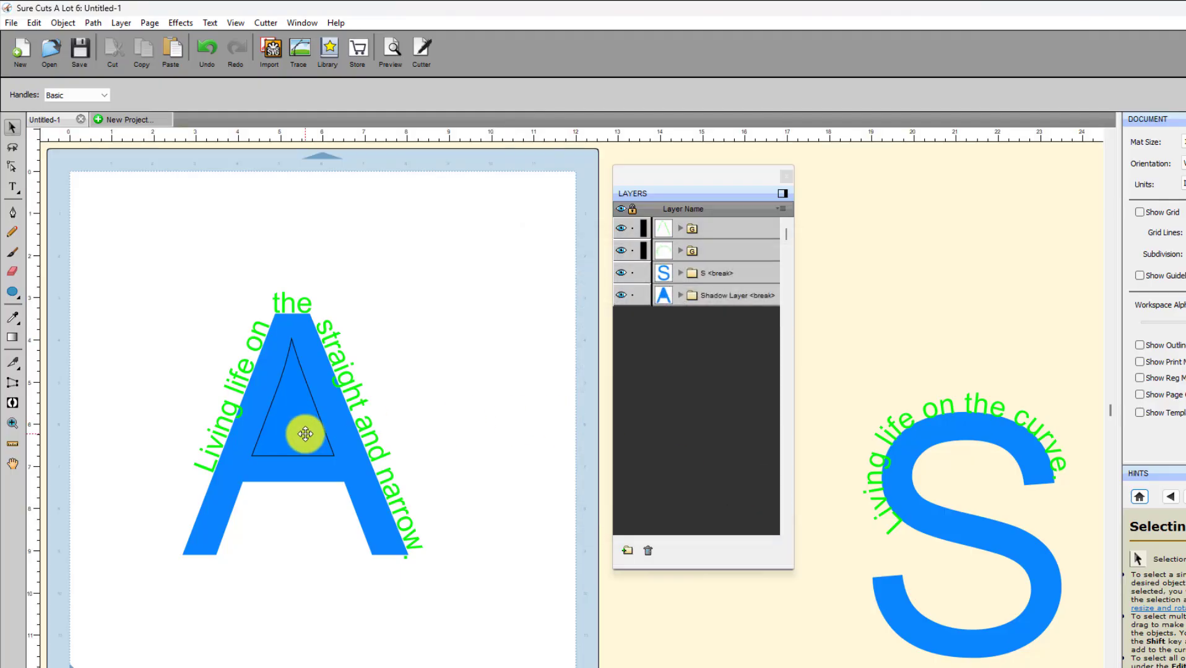
pyautogui.click(305, 434)
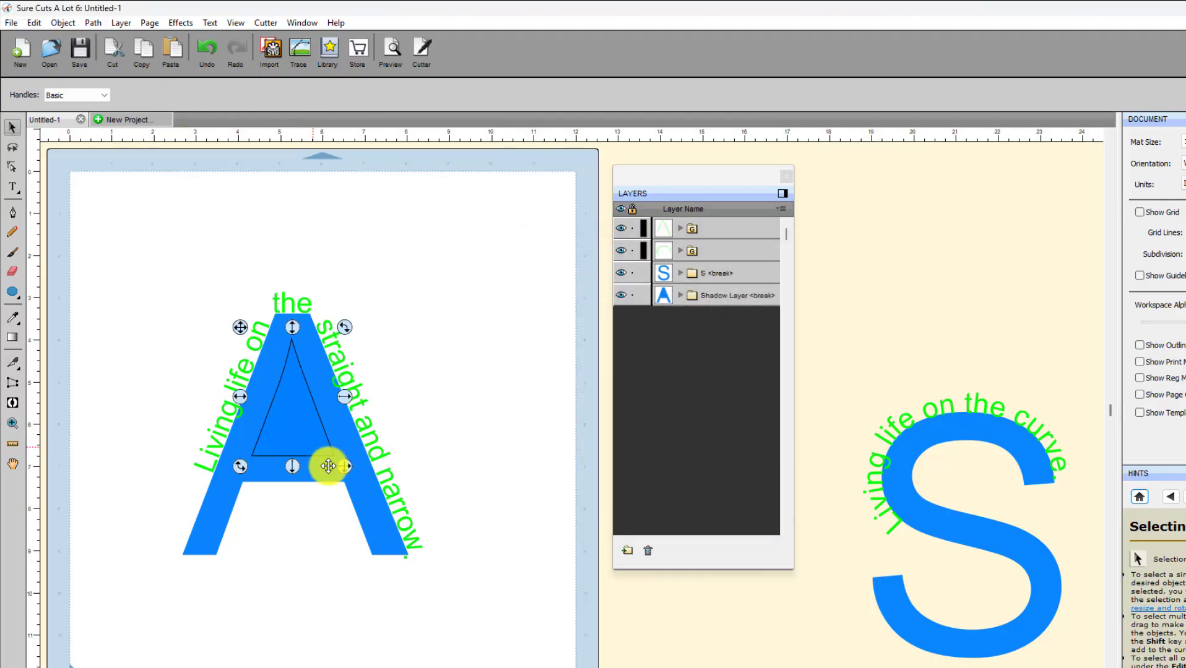
pyautogui.click(377, 511)
pyautogui.click(708, 300)
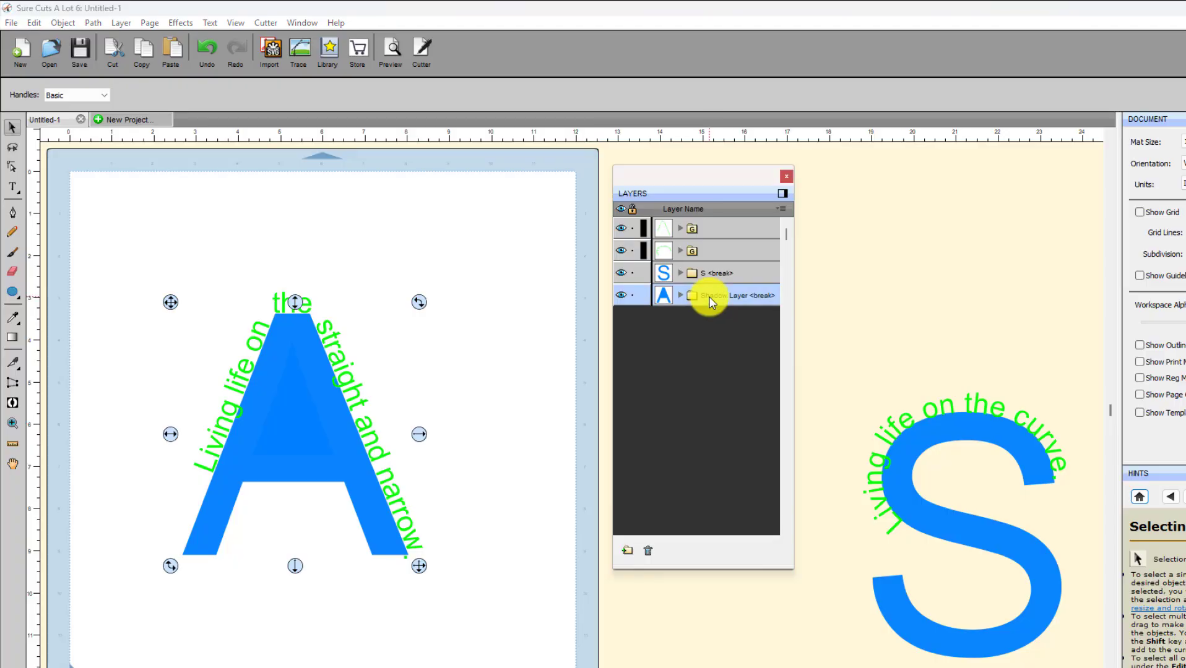
pyautogui.click(571, 313)
pyautogui.click(713, 299)
pyautogui.click(60, 22)
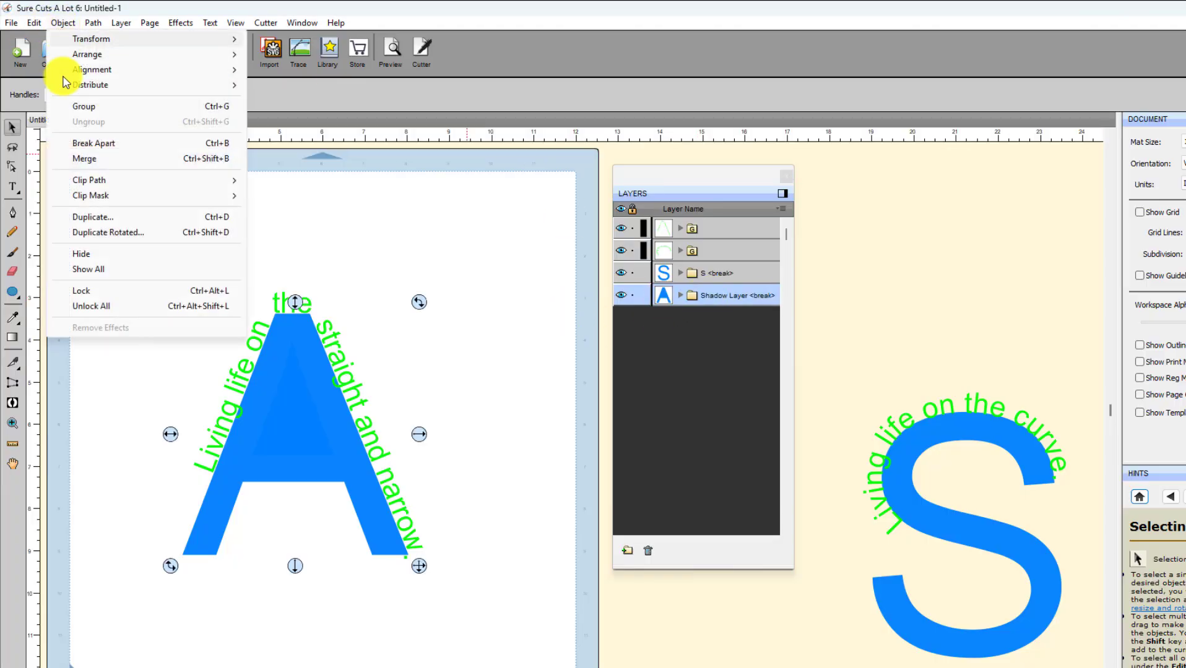
pyautogui.click(76, 159)
pyautogui.click(428, 351)
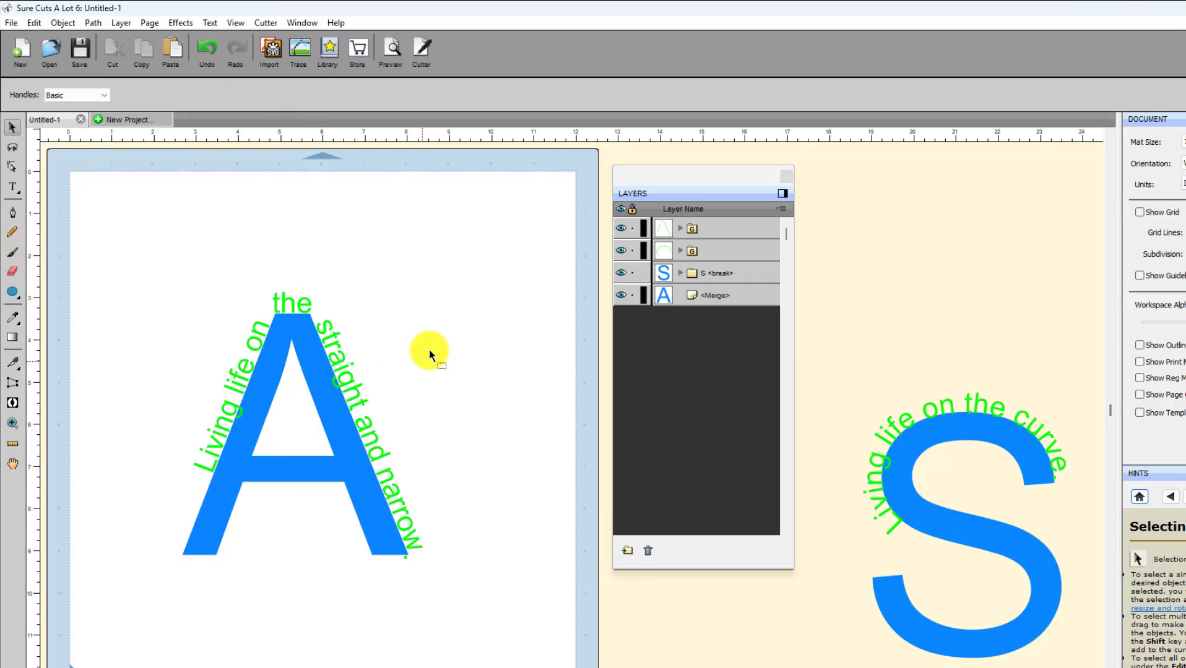